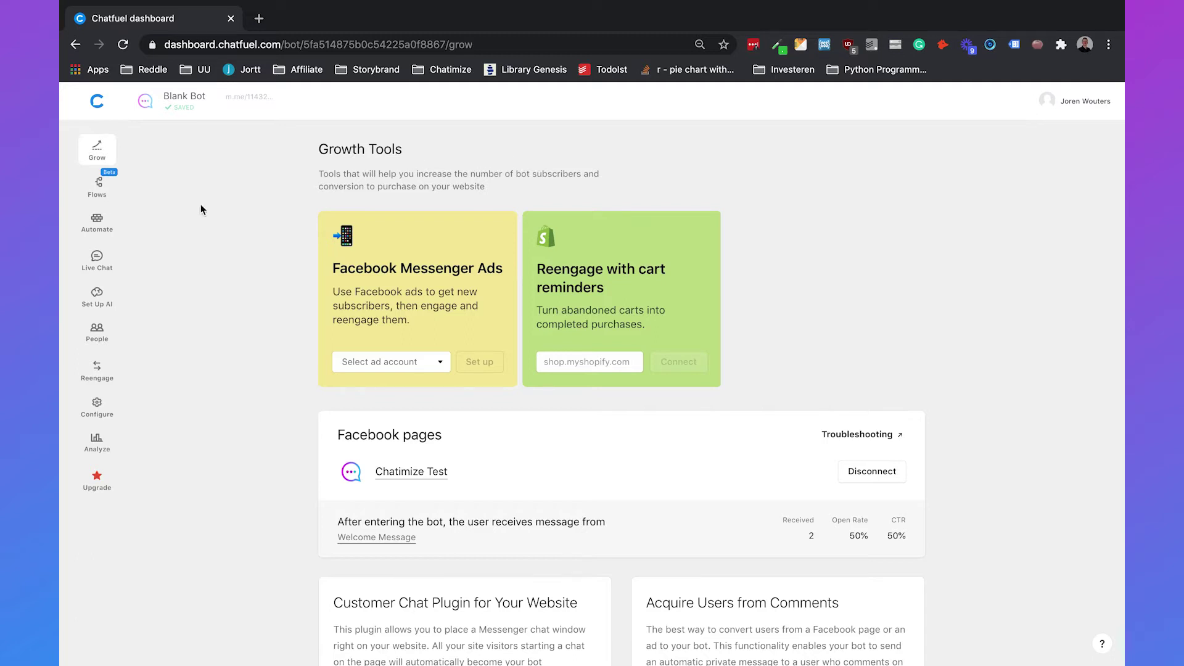
Step: Create a new sequence from the Automate blocks list, leaving the 'After 1 day' send delay unchanged
{"action": "left_click", "coordinate": [101, 229]}
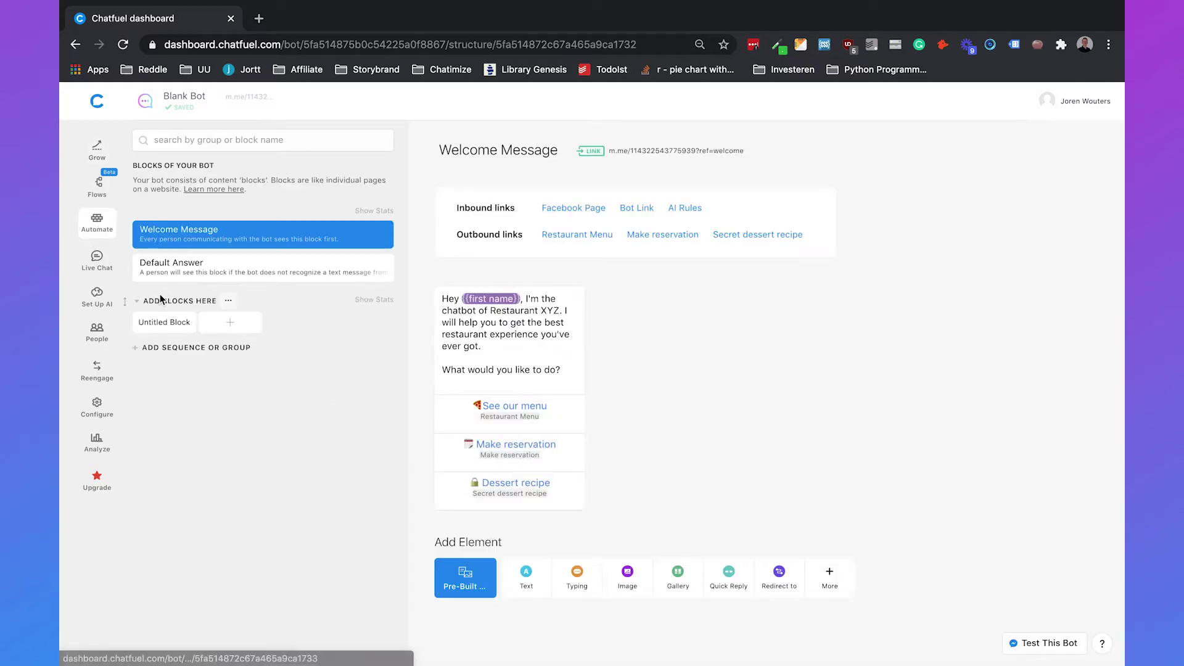
{"action": "left_click", "coordinate": [161, 352]}
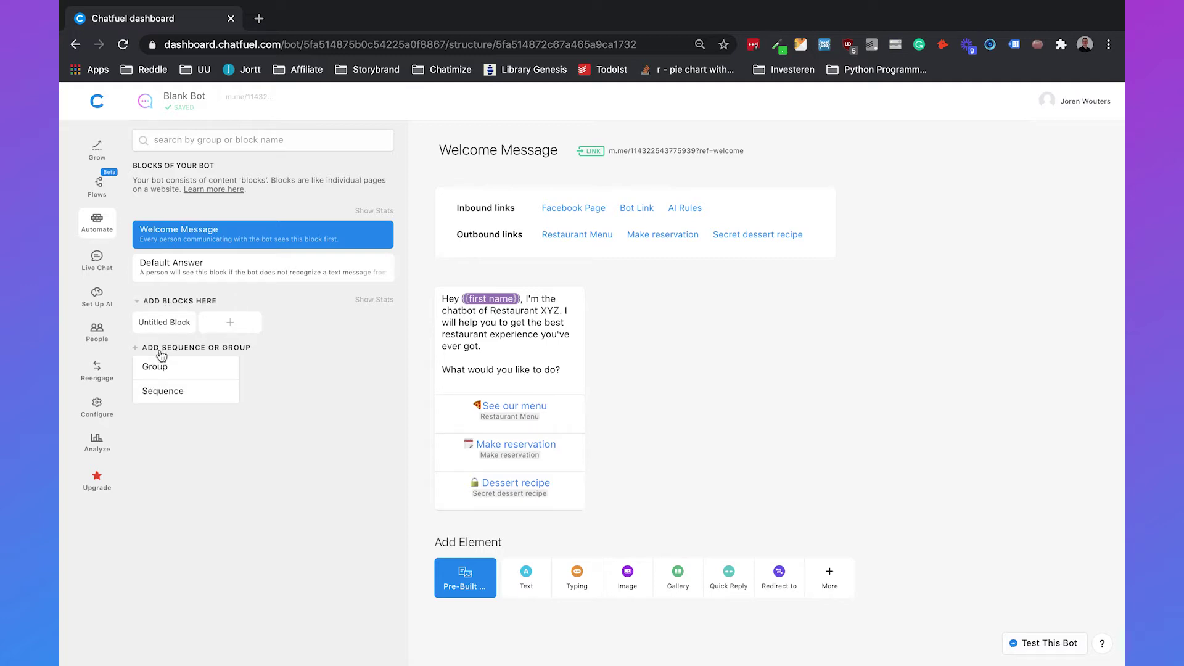
{"action": "left_click", "coordinate": [160, 395]}
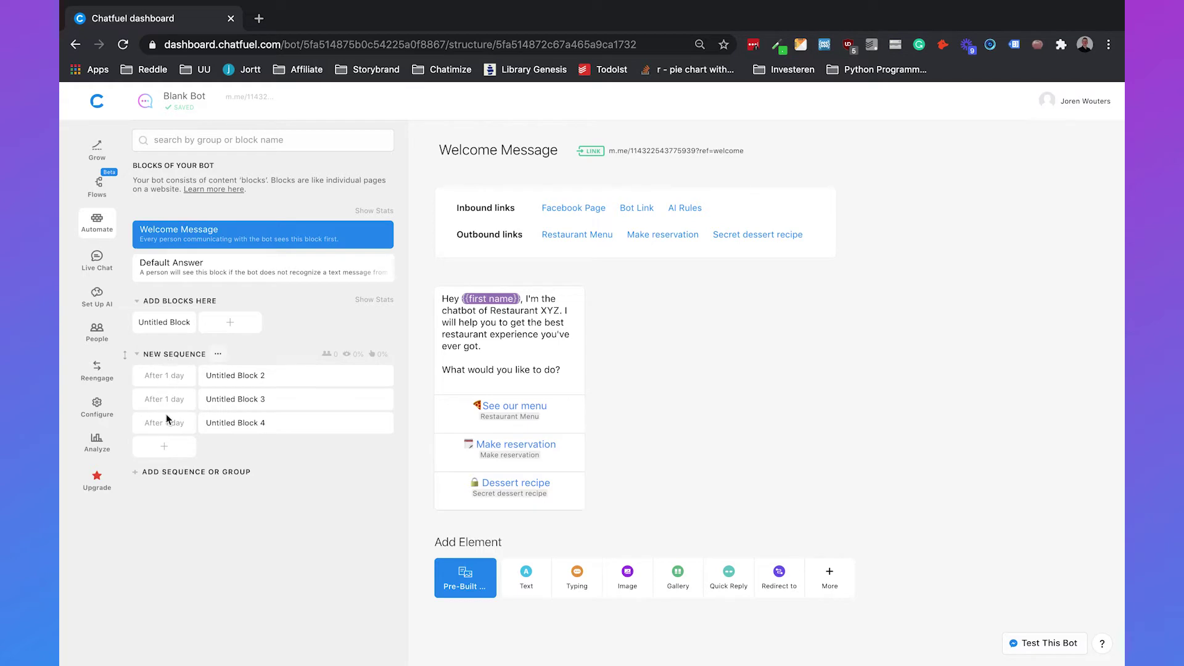
{"action": "left_click", "coordinate": [167, 430]}
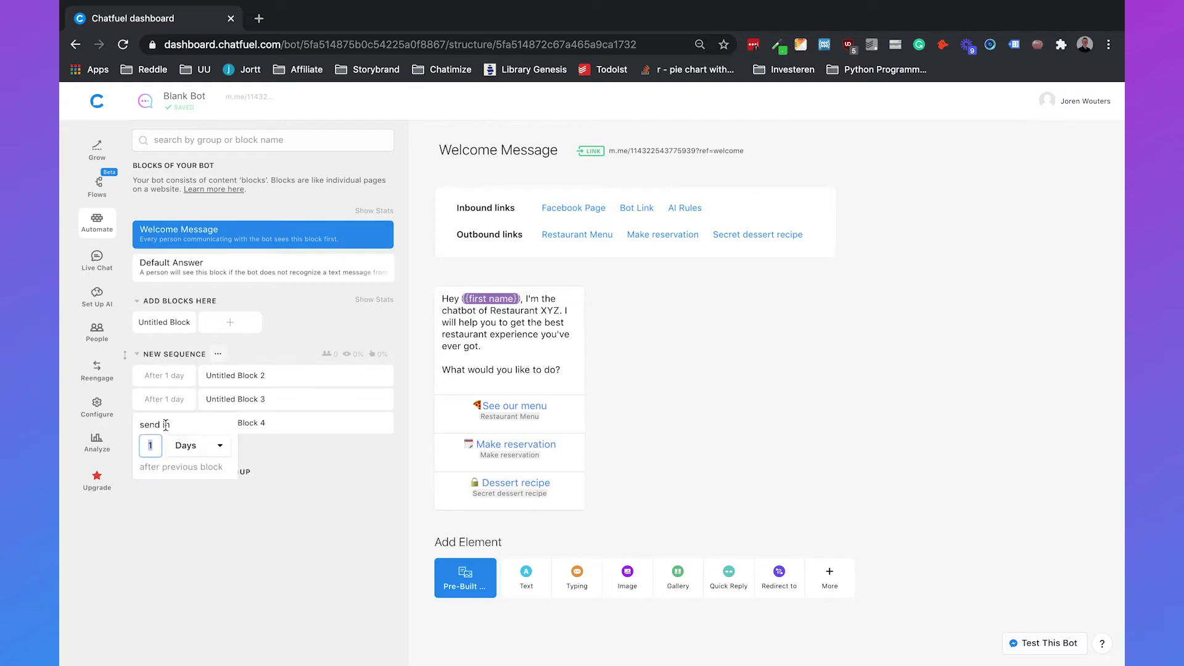
{"action": "left_click", "coordinate": [320, 473]}
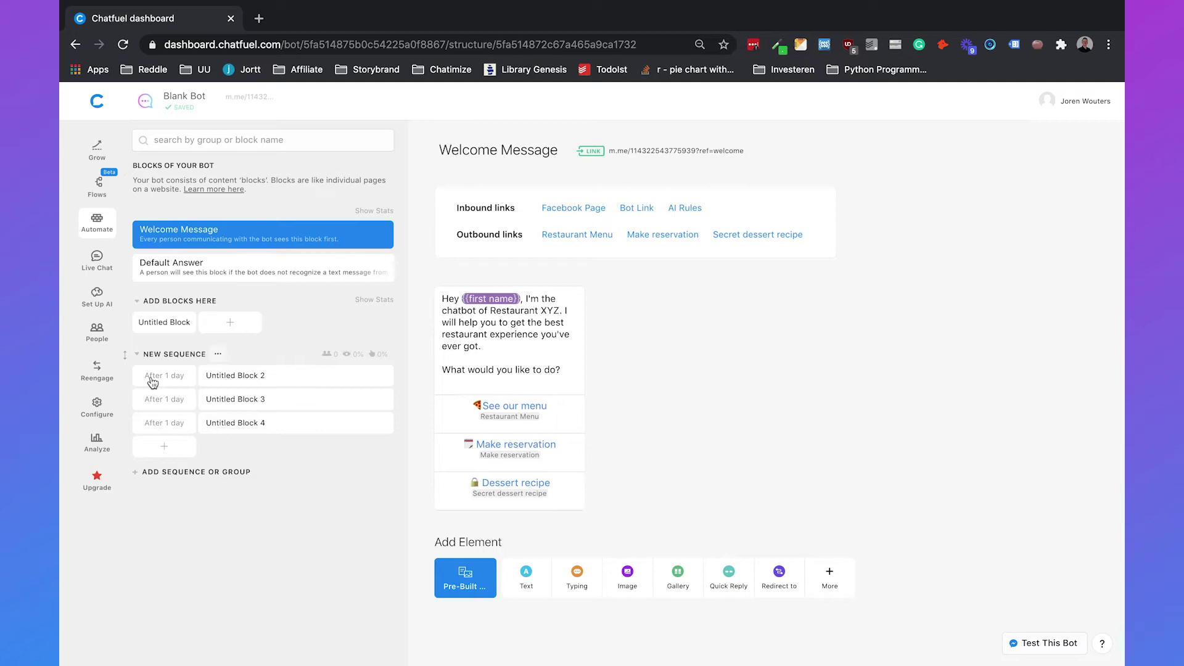
Step: Add a text message 'This is the first message.' to Untitled Block 2
{"action": "left_click", "coordinate": [221, 382]}
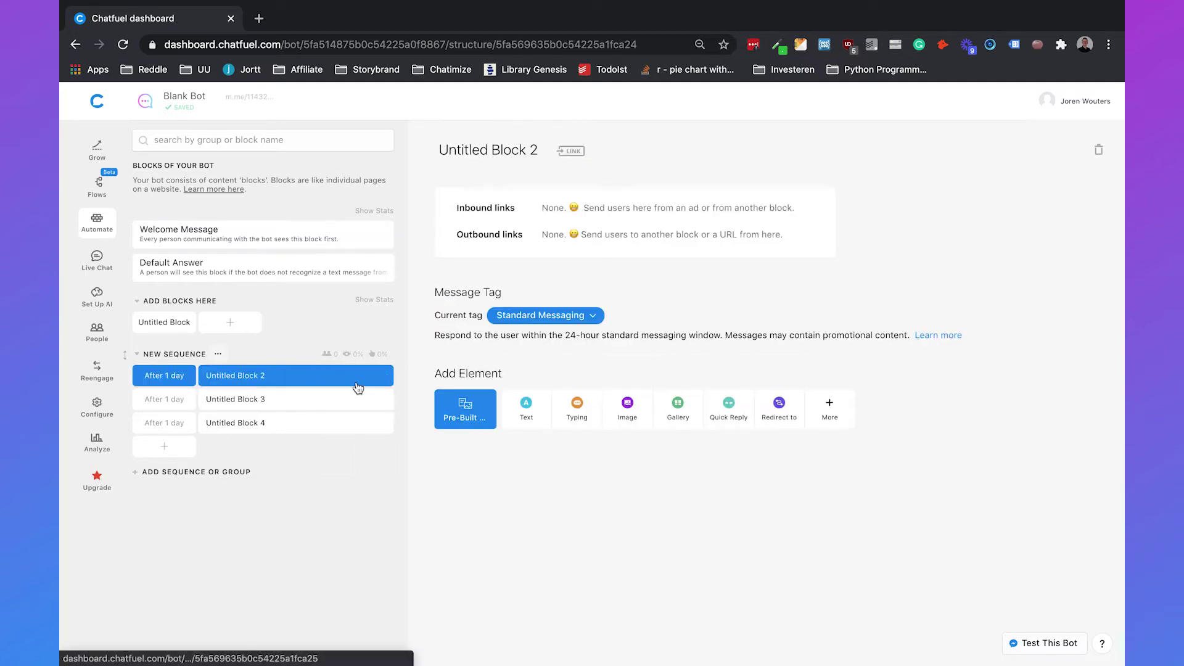
{"action": "left_click", "coordinate": [532, 411]}
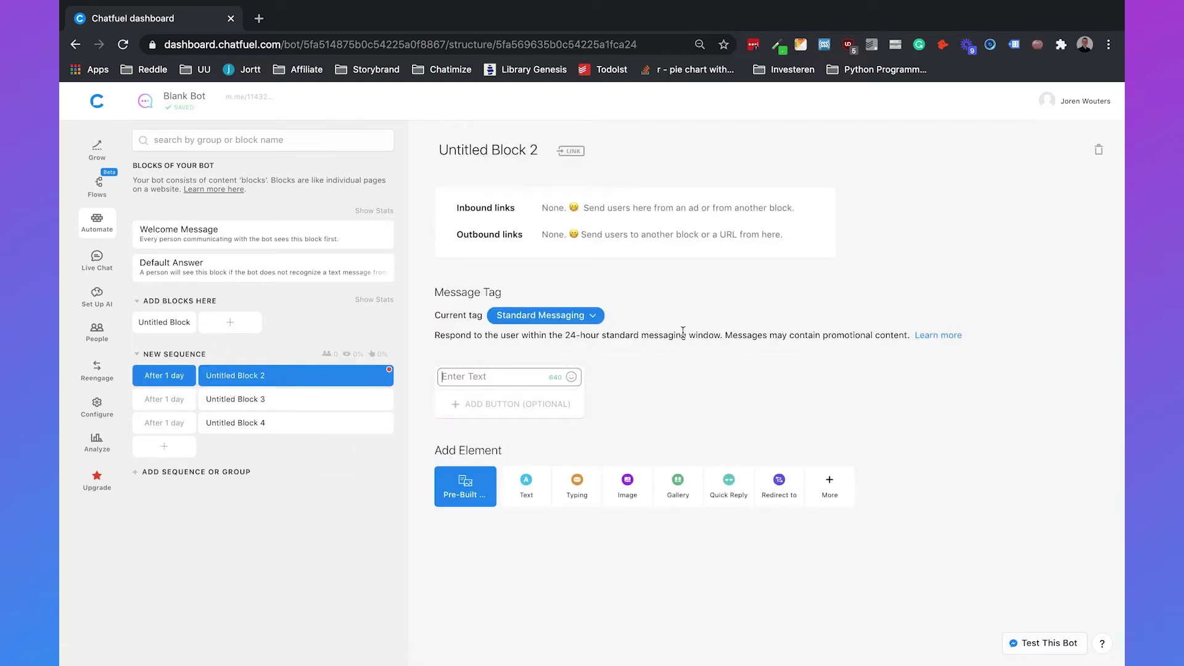
{"action": "type", "text": "This is the first message."}
{"action": "left_click", "coordinate": [798, 354]}
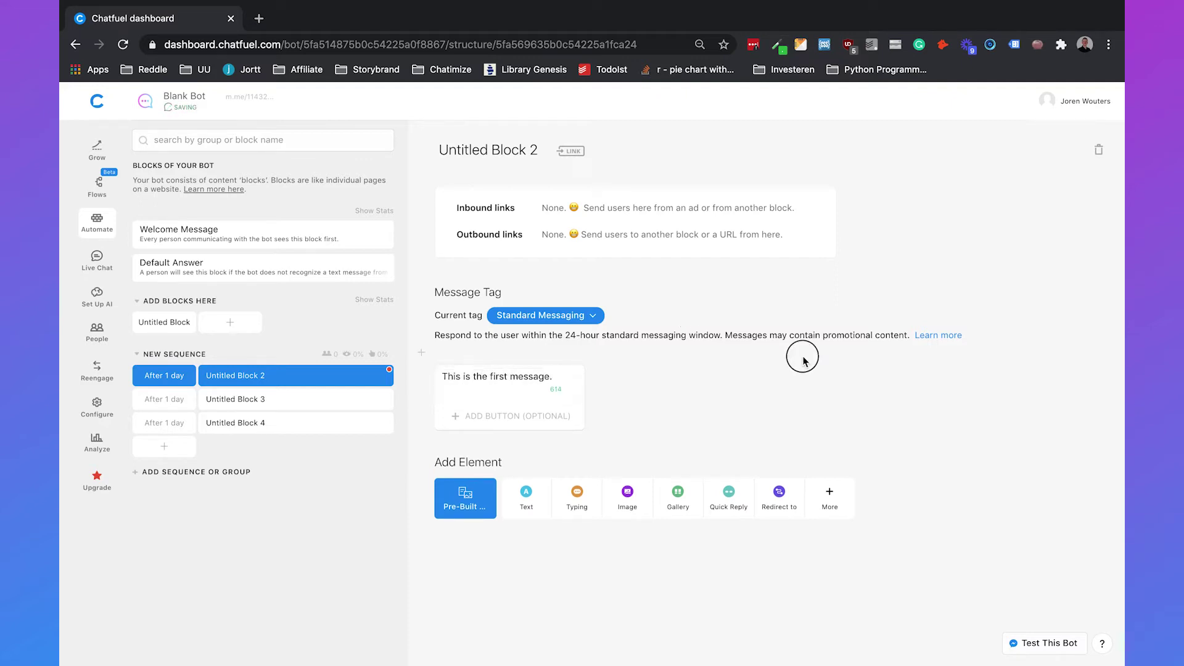
Step: Add a text message 'This is the second message.' to Untitled Block 3
{"action": "left_click", "coordinate": [232, 401]}
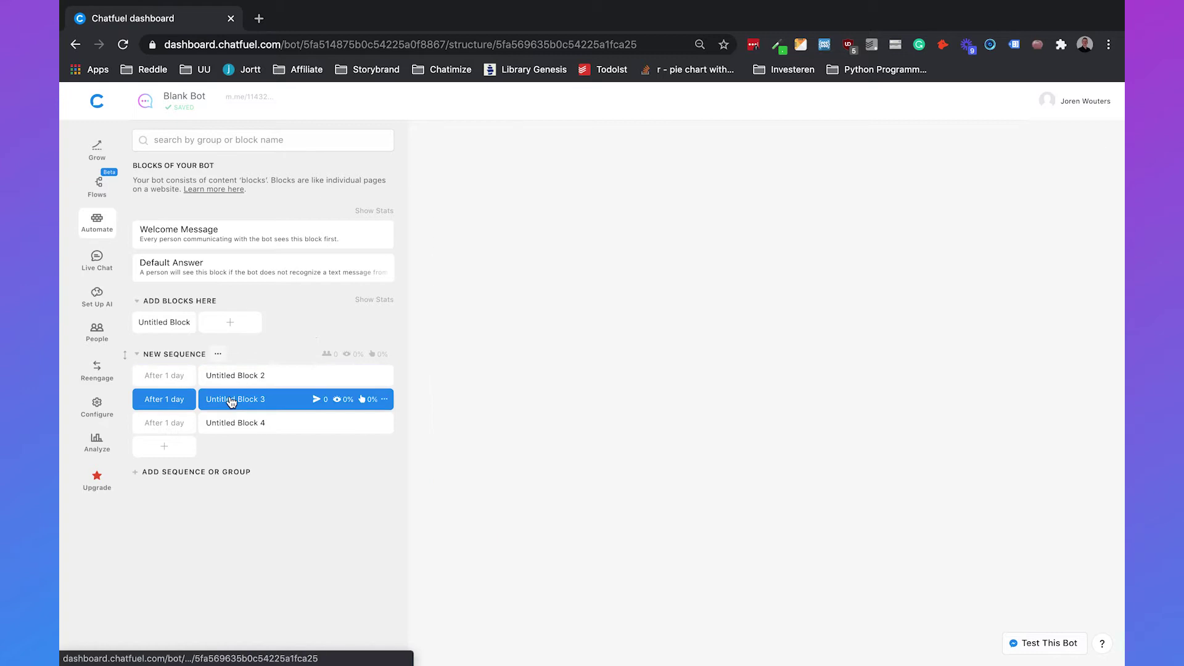
{"action": "left_click", "coordinate": [524, 411]}
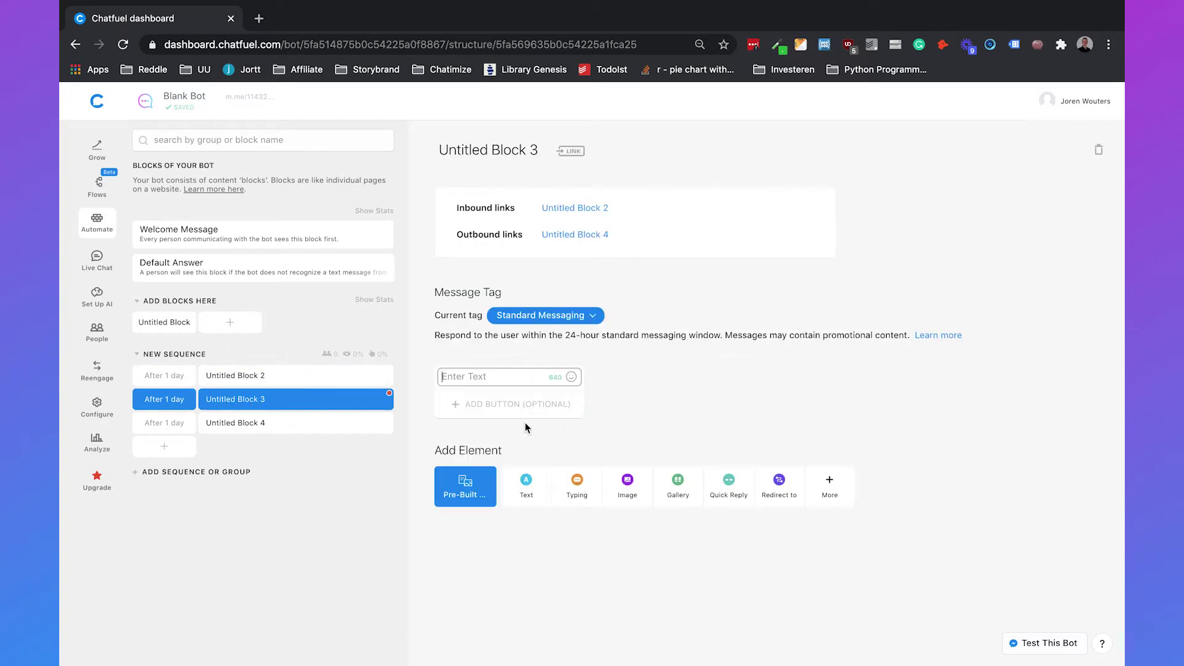
{"action": "type", "text": "This is the se"}
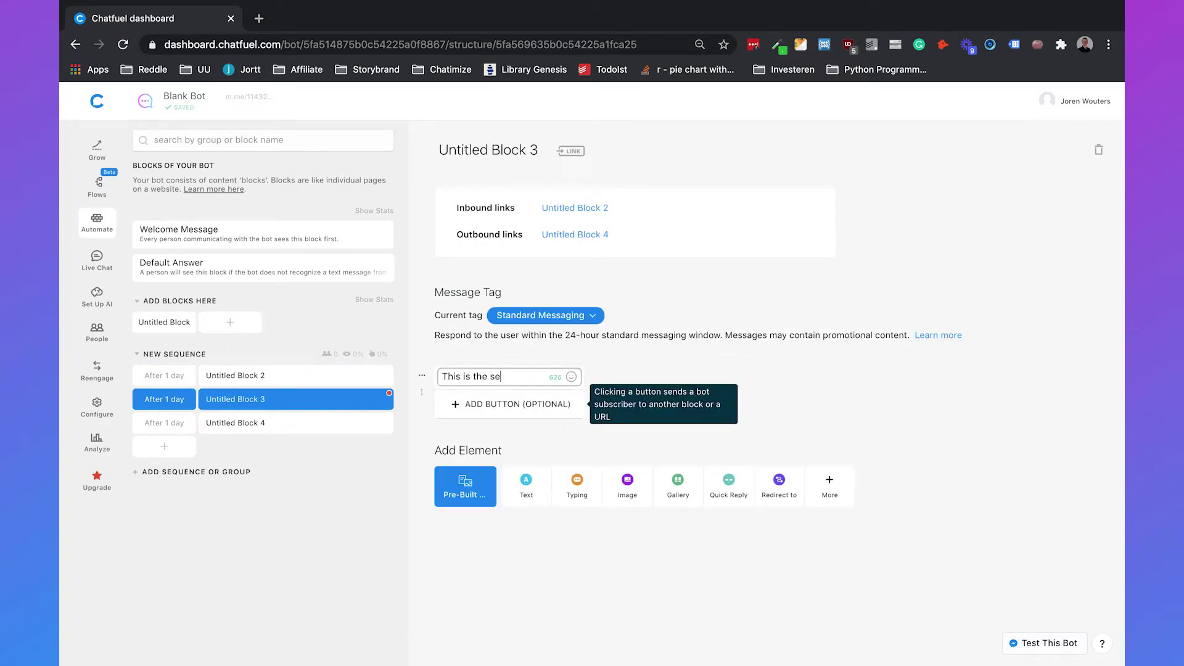
{"action": "type", "text": "cond message."}
{"action": "left_click", "coordinate": [616, 394]}
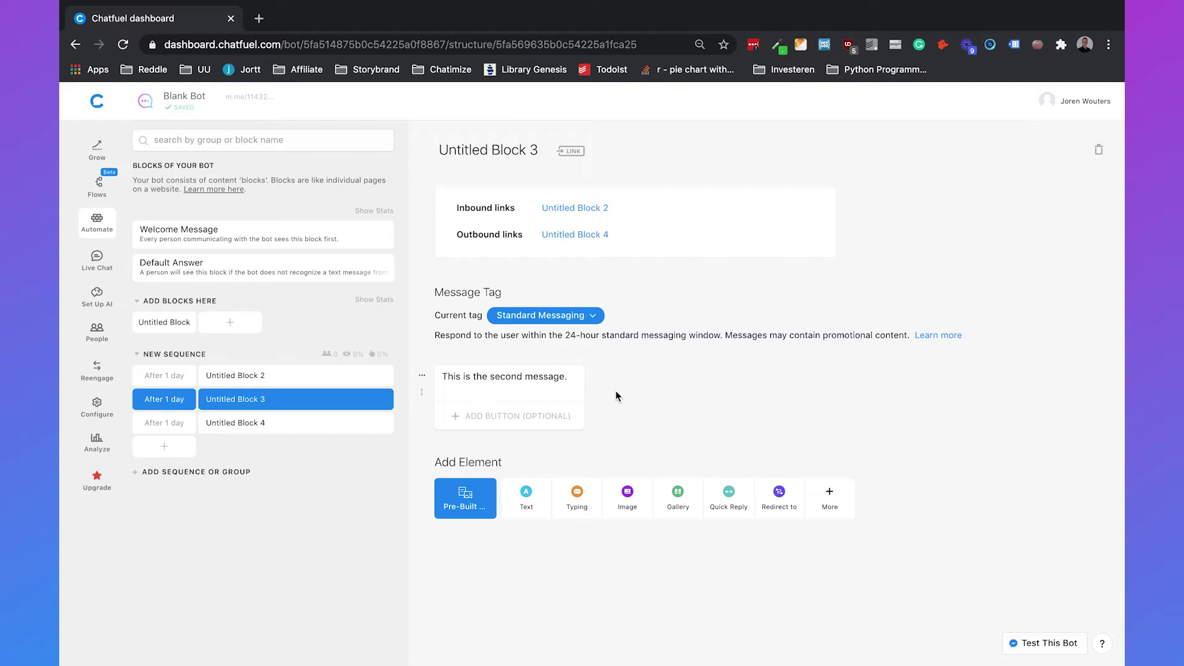
Step: Add a new flow under Restaurant flows and rename it 'Sequence'
{"action": "left_click", "coordinate": [100, 186]}
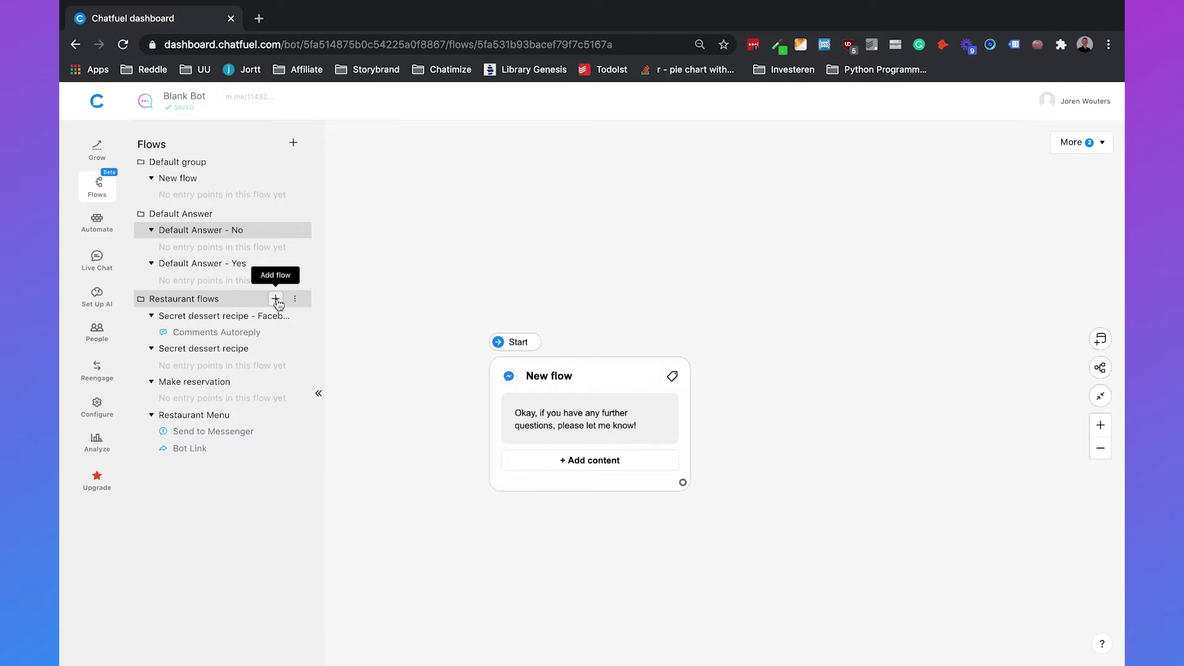
{"action": "left_click", "coordinate": [277, 300]}
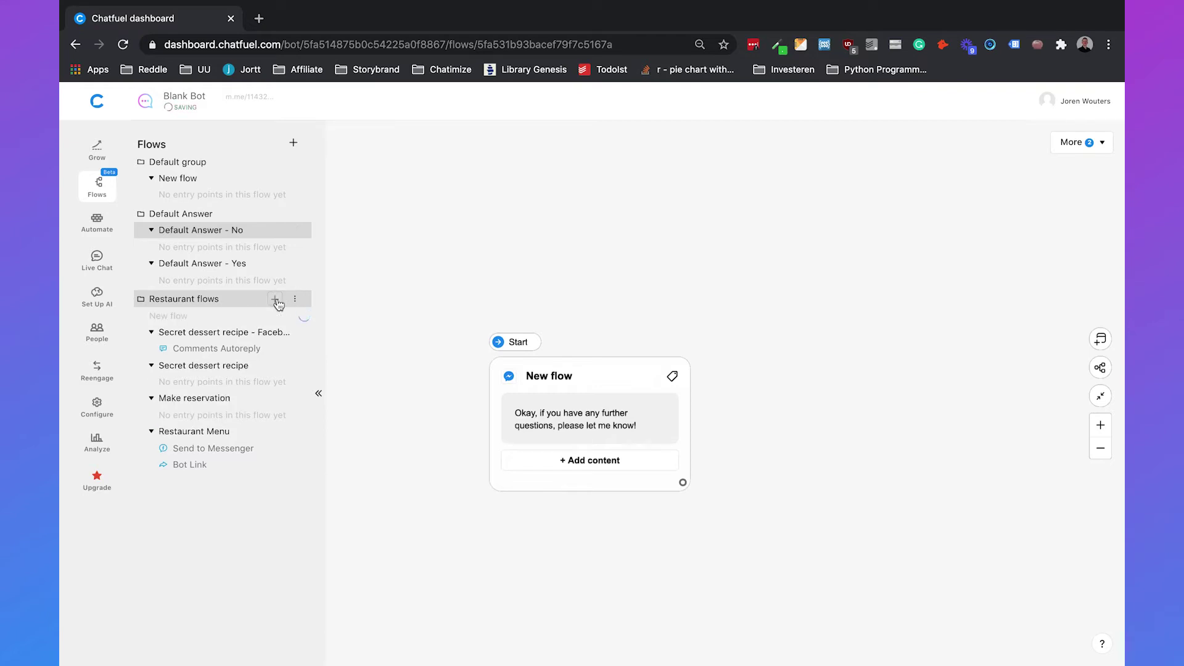
{"action": "left_click", "coordinate": [294, 316]}
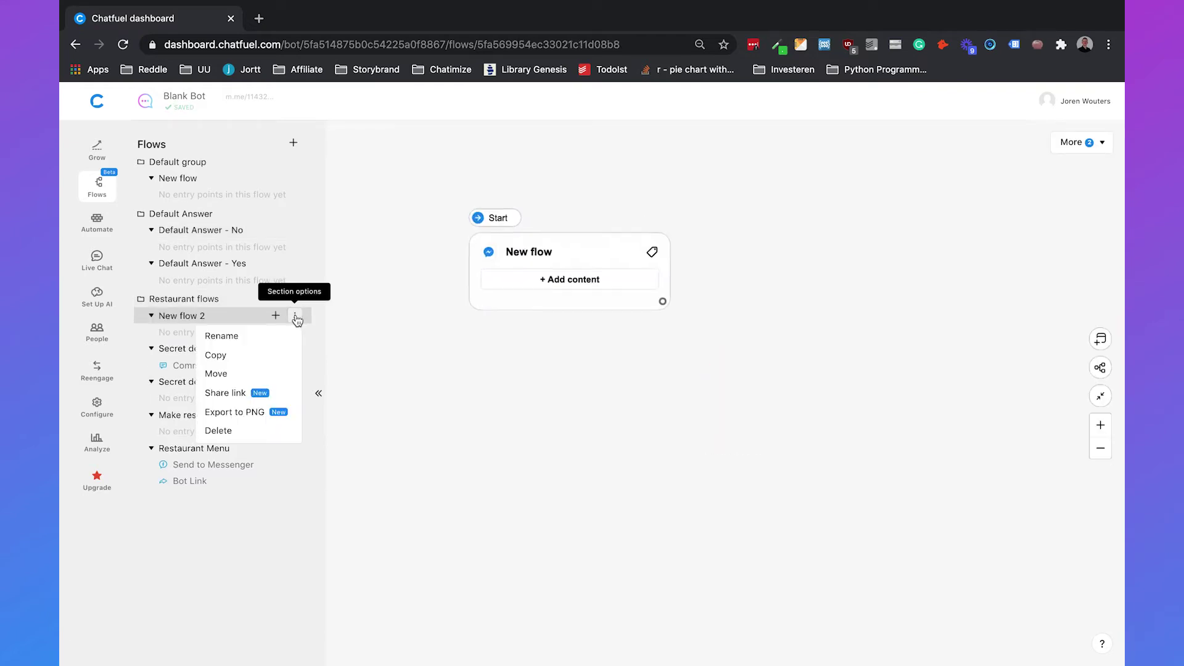
{"action": "left_click", "coordinate": [267, 336]}
{"action": "type", "text": "Sequence"}
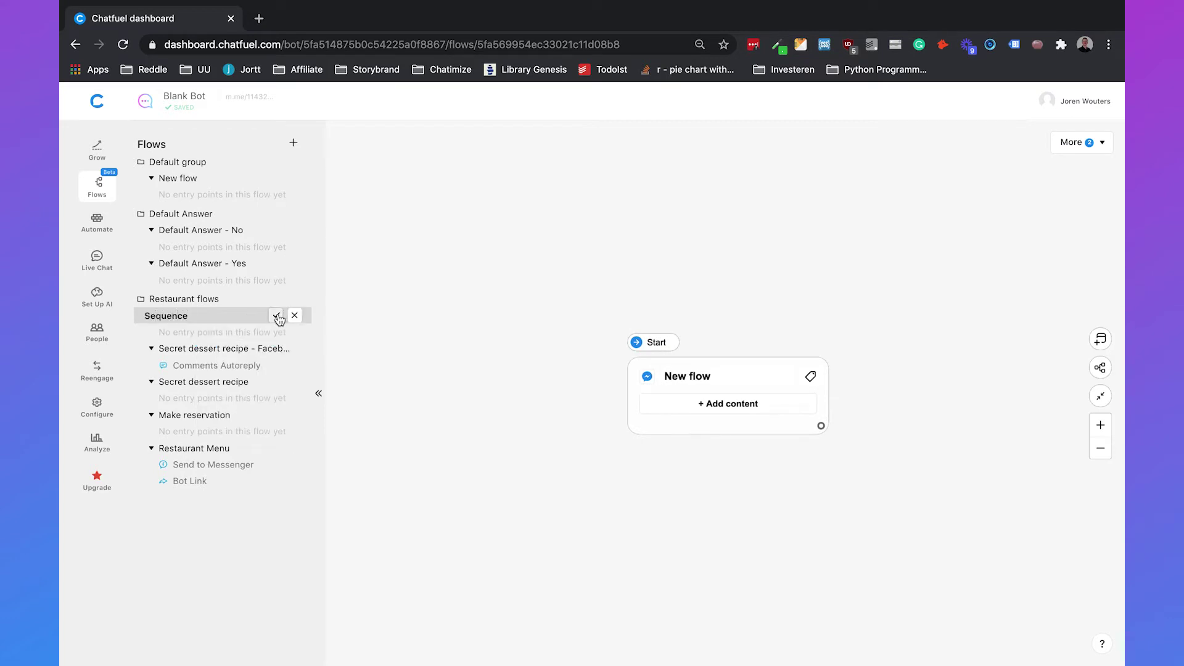
{"action": "left_click", "coordinate": [276, 315]}
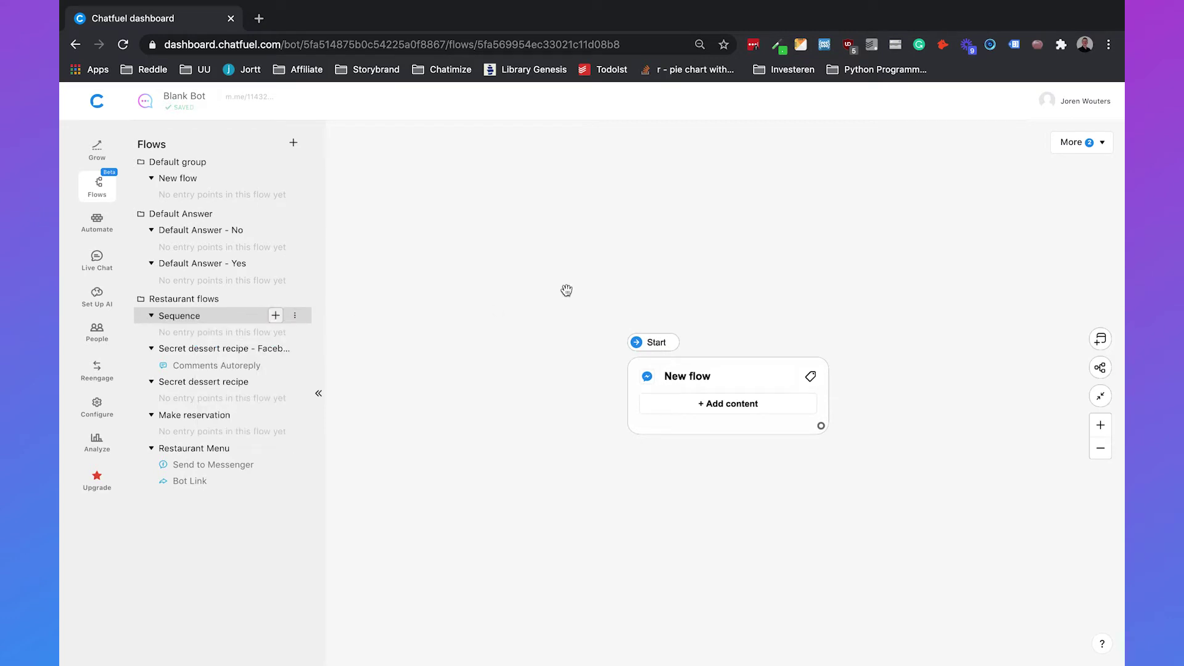
{"action": "left_click_drag", "start_coordinate": [629, 270], "coordinate": [514, 269]}
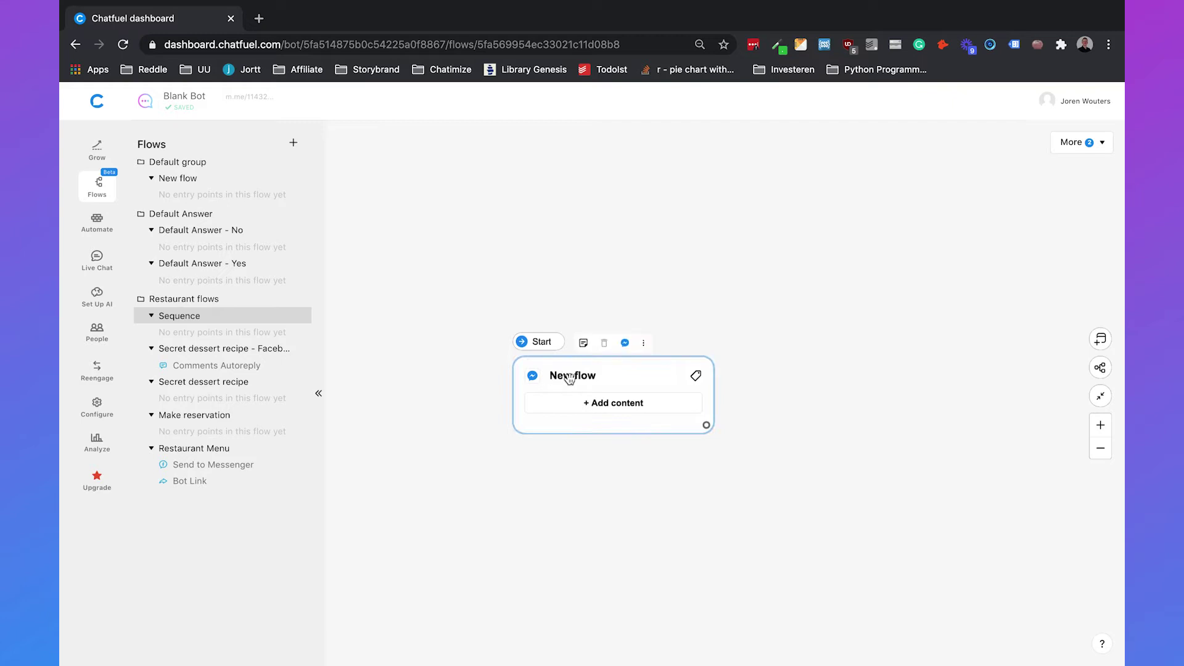
Step: Add a Delay block beneath the New flow node and set it to 23 hours
{"action": "left_click", "coordinate": [1098, 339]}
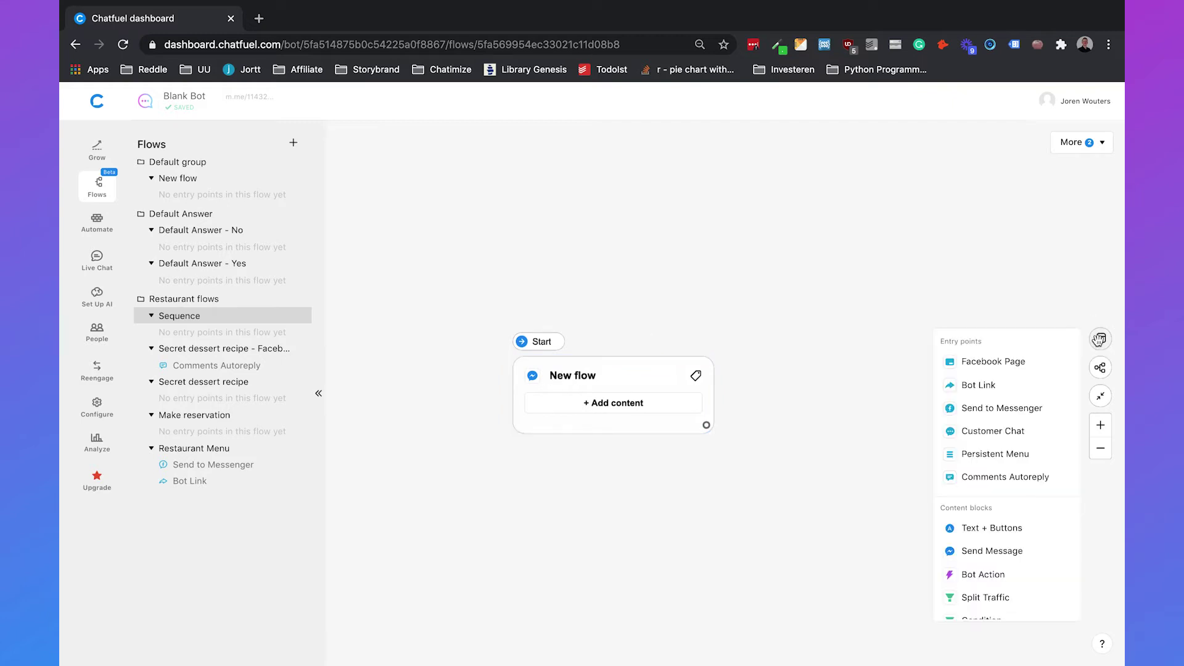
{"action": "scroll", "coordinate": [969, 454], "scroll_direction": "down", "scroll_amount": 2}
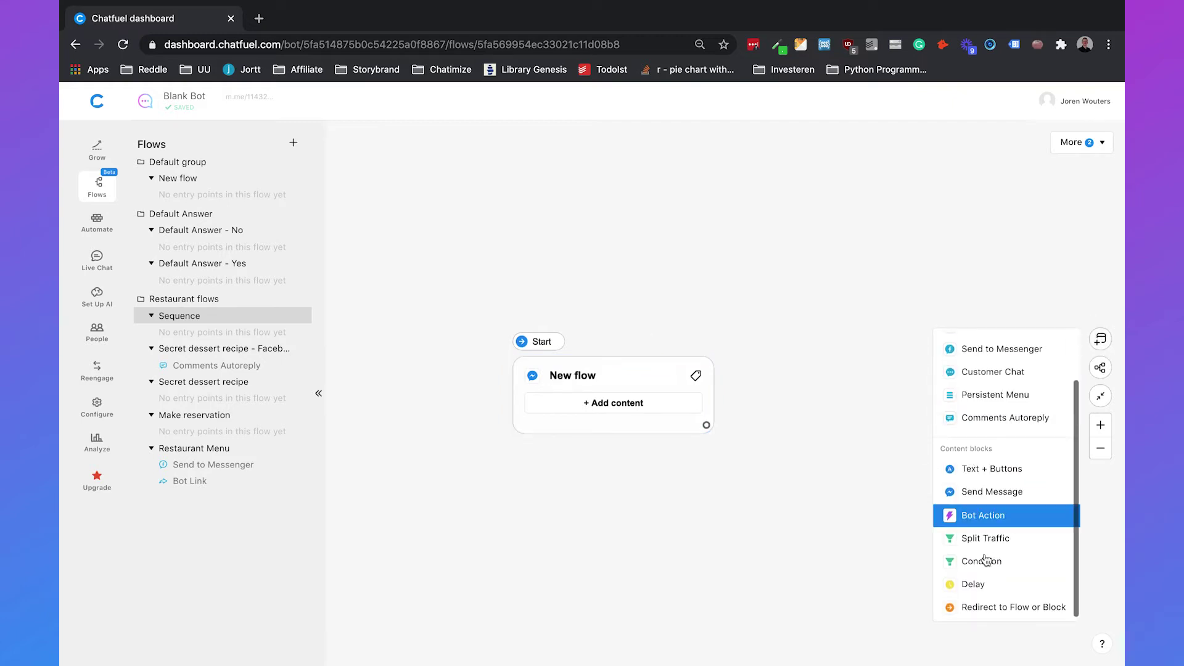
{"action": "left_click", "coordinate": [988, 584]}
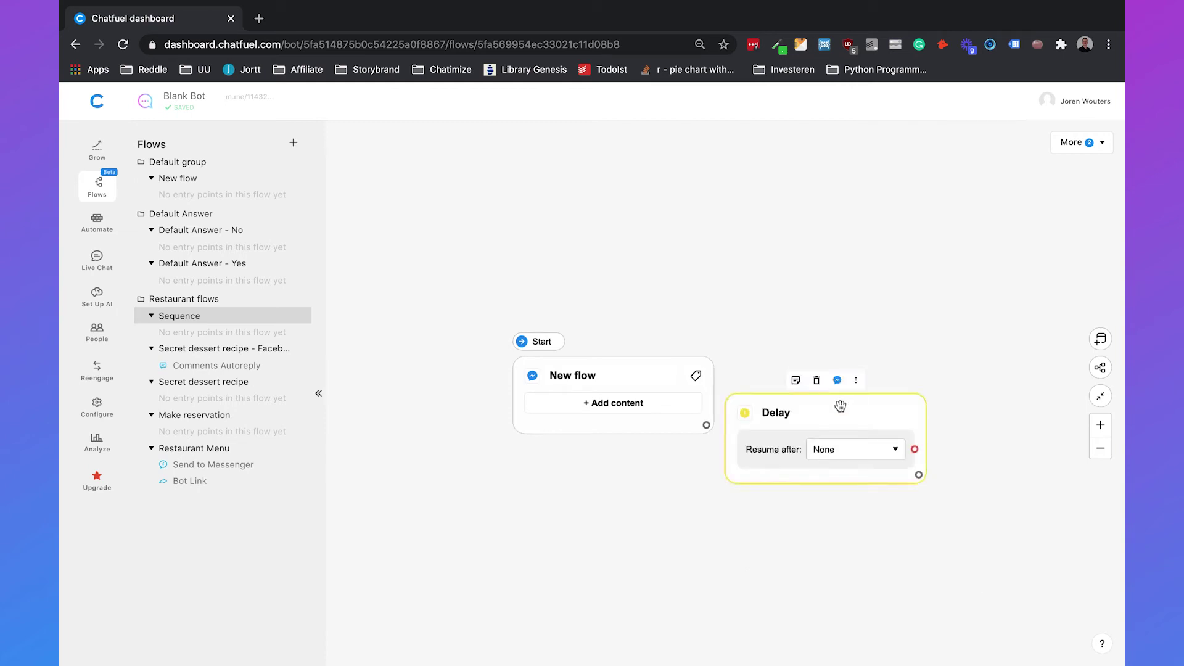
{"action": "left_click_drag", "start_coordinate": [838, 407], "coordinate": [621, 494]}
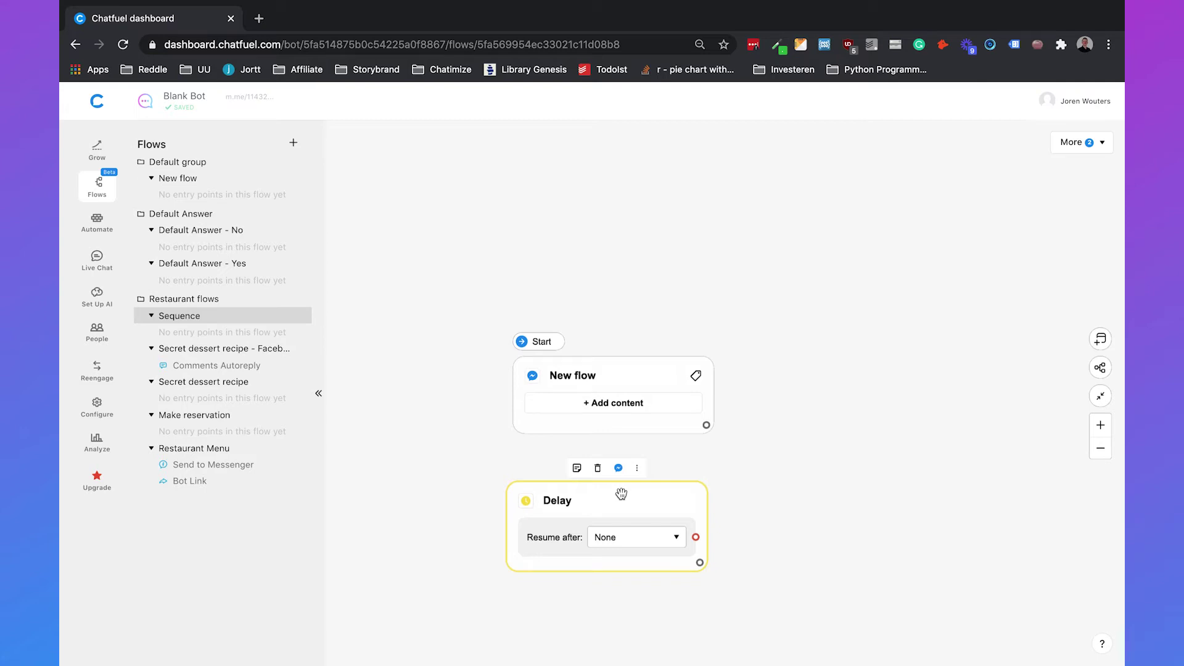
{"action": "left_click", "coordinate": [620, 537]}
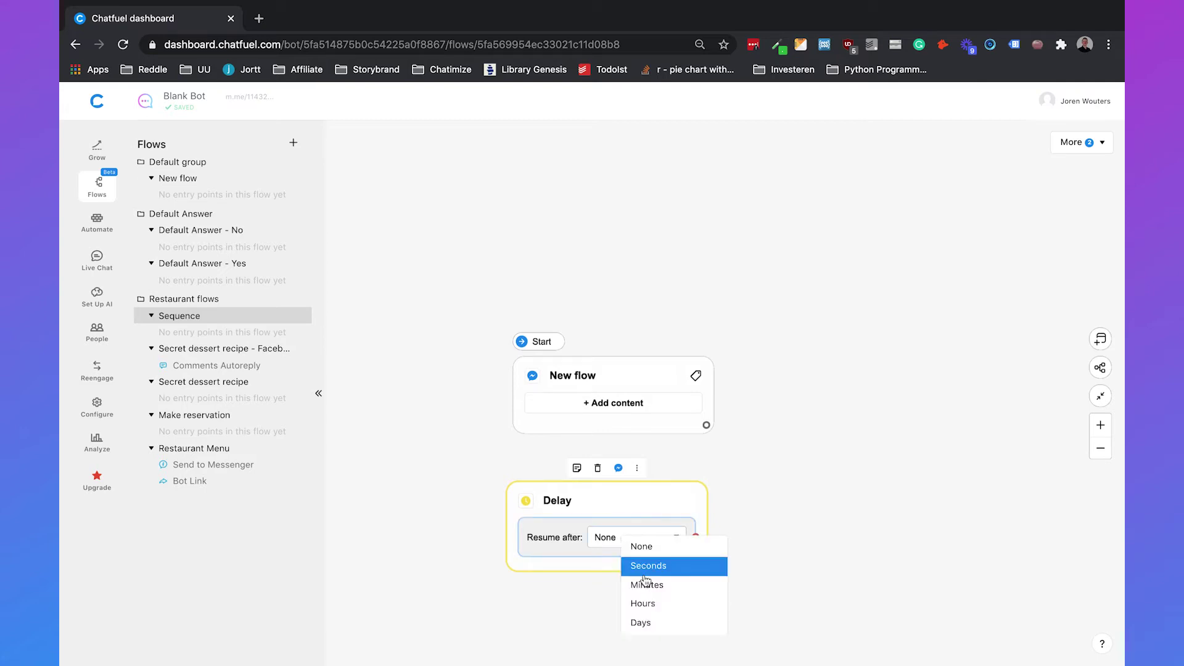
{"action": "left_click", "coordinate": [660, 603]}
{"action": "left_click", "coordinate": [601, 536]}
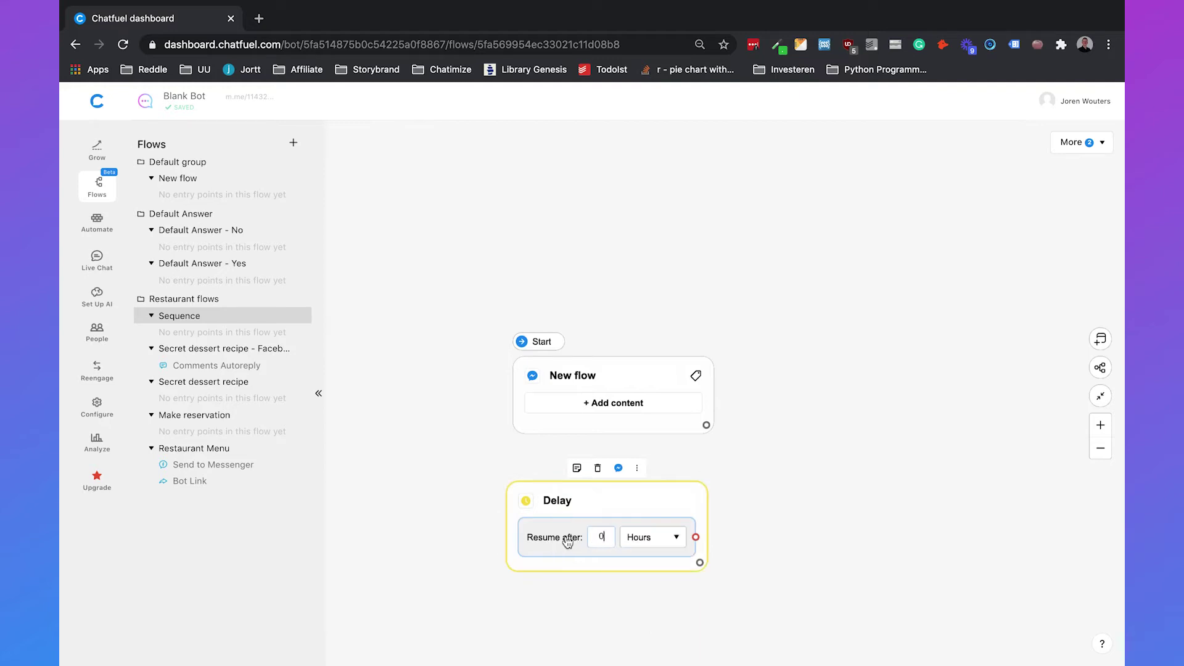
{"action": "left_click", "coordinate": [853, 503]}
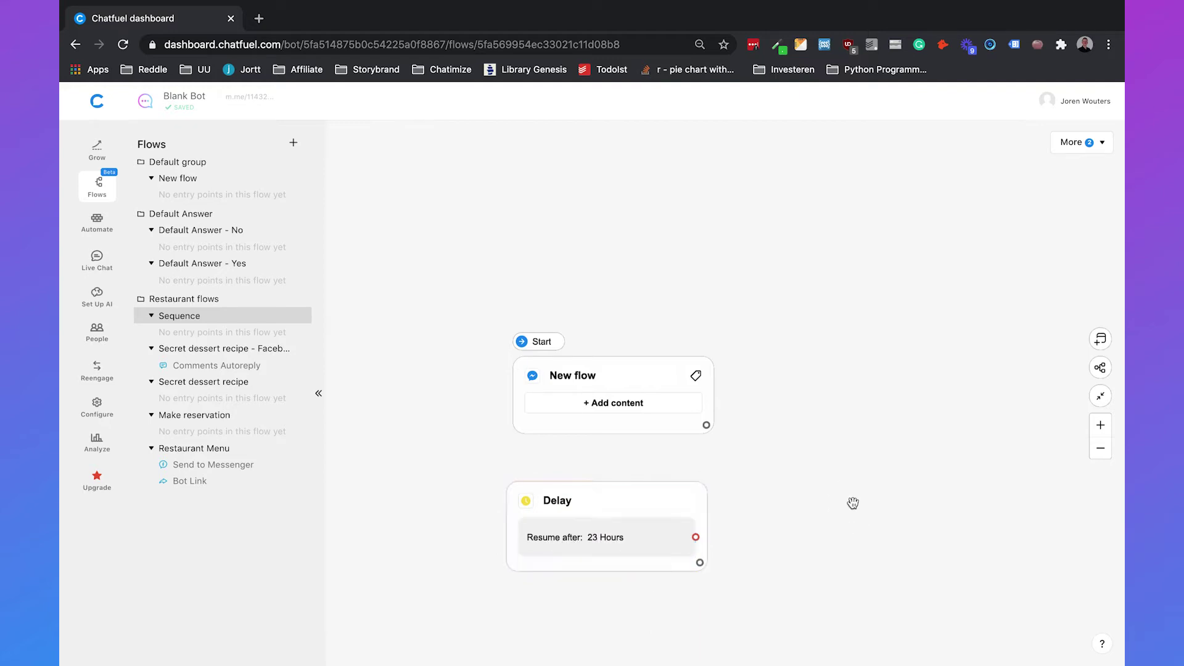
Step: Connect a text-and-buttons message after the Delay with an 'Engage' button
{"action": "left_click_drag", "start_coordinate": [695, 537], "coordinate": [907, 472]}
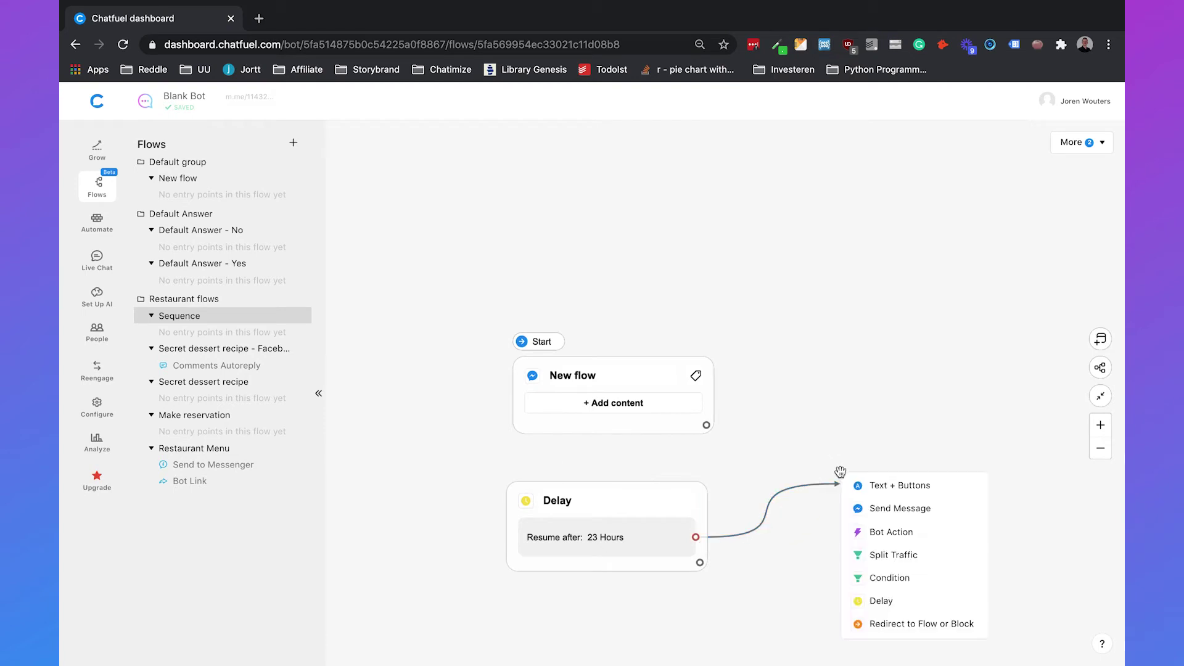
{"action": "left_click", "coordinate": [887, 490]}
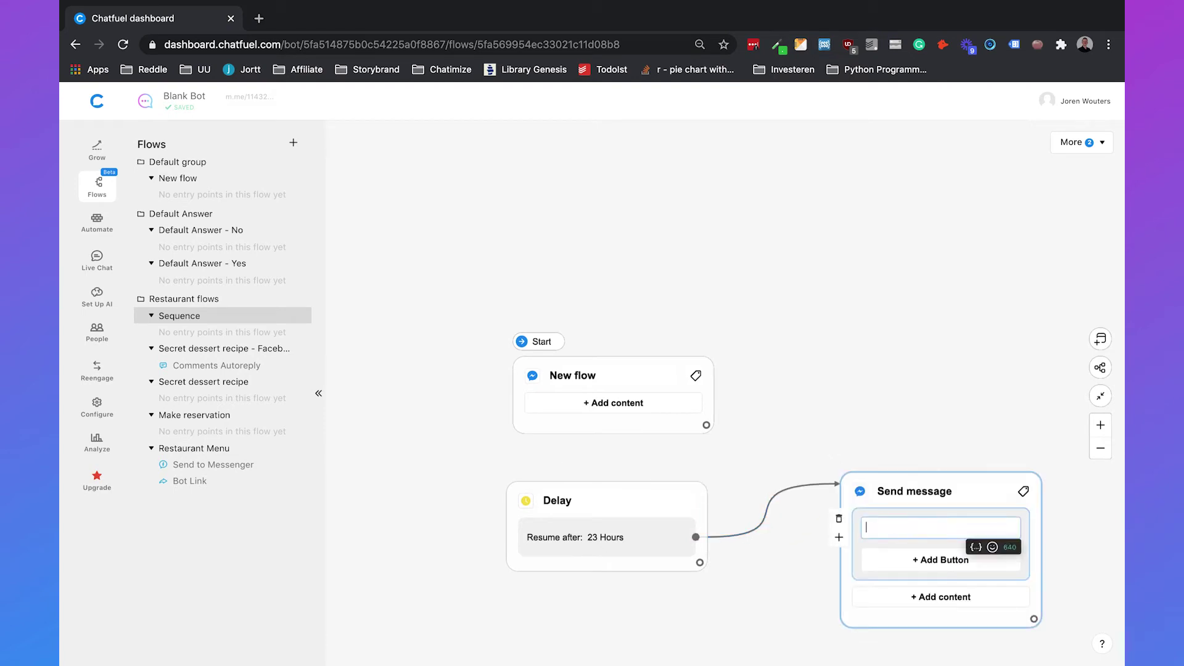
{"action": "left_click", "coordinate": [750, 391]}
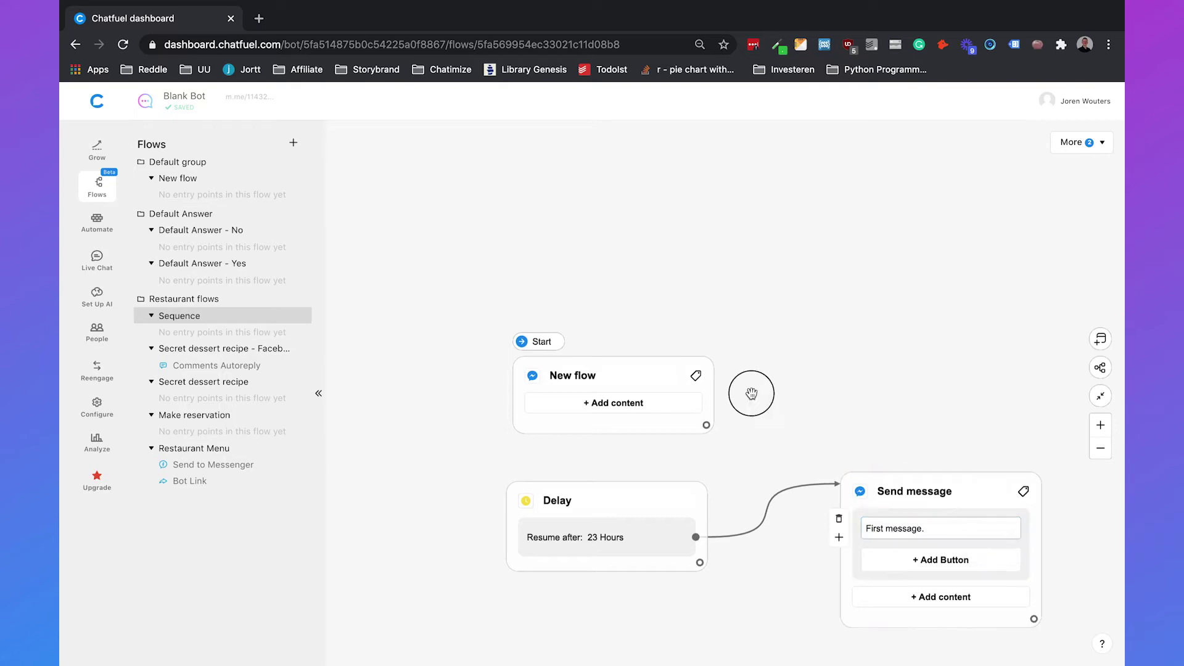
{"action": "scroll", "coordinate": [750, 391], "scroll_direction": "right", "scroll_amount": 5}
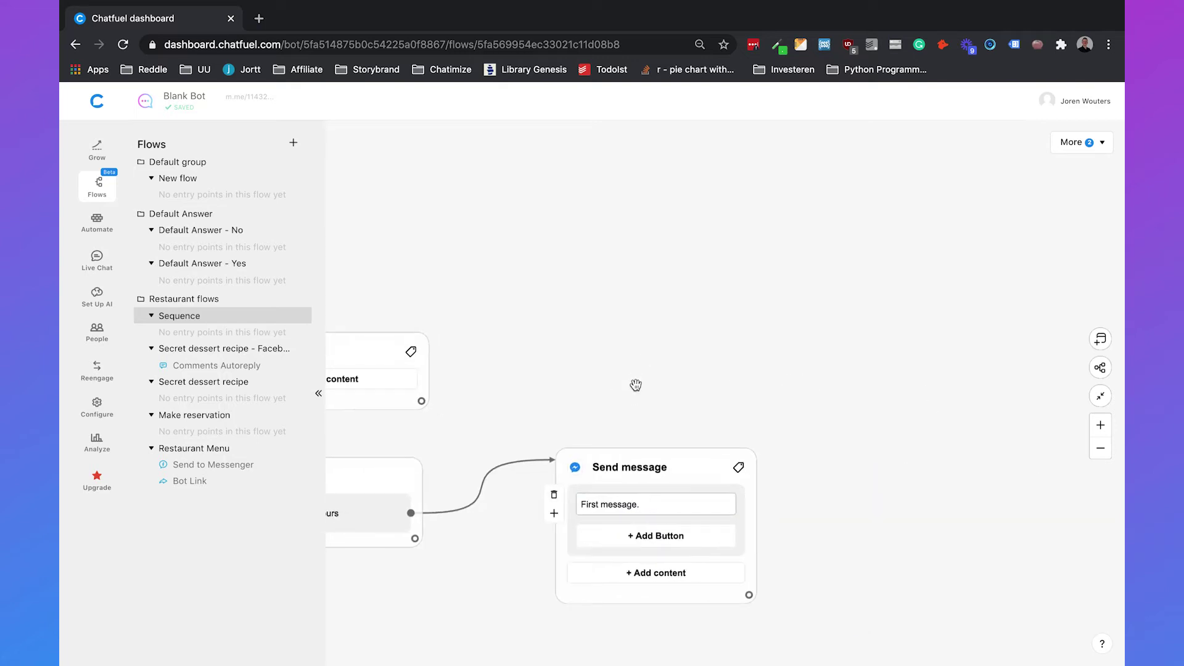
{"action": "left_click", "coordinate": [699, 540]}
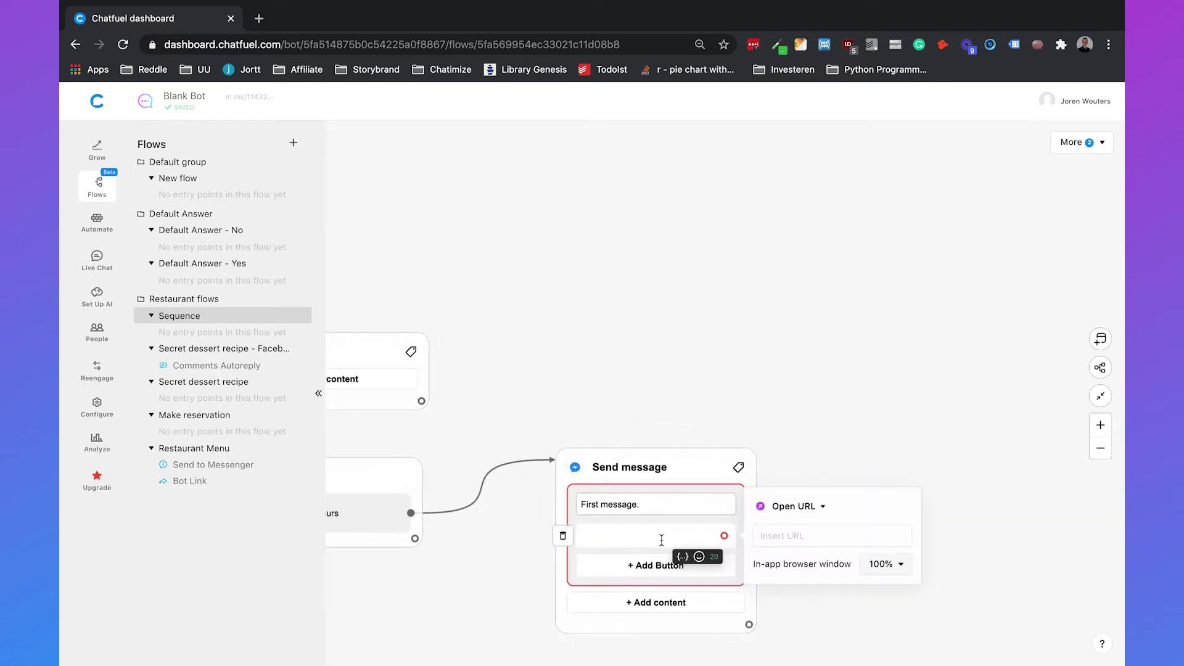
{"action": "type", "text": "Engage"}
{"action": "left_click", "coordinate": [736, 348]}
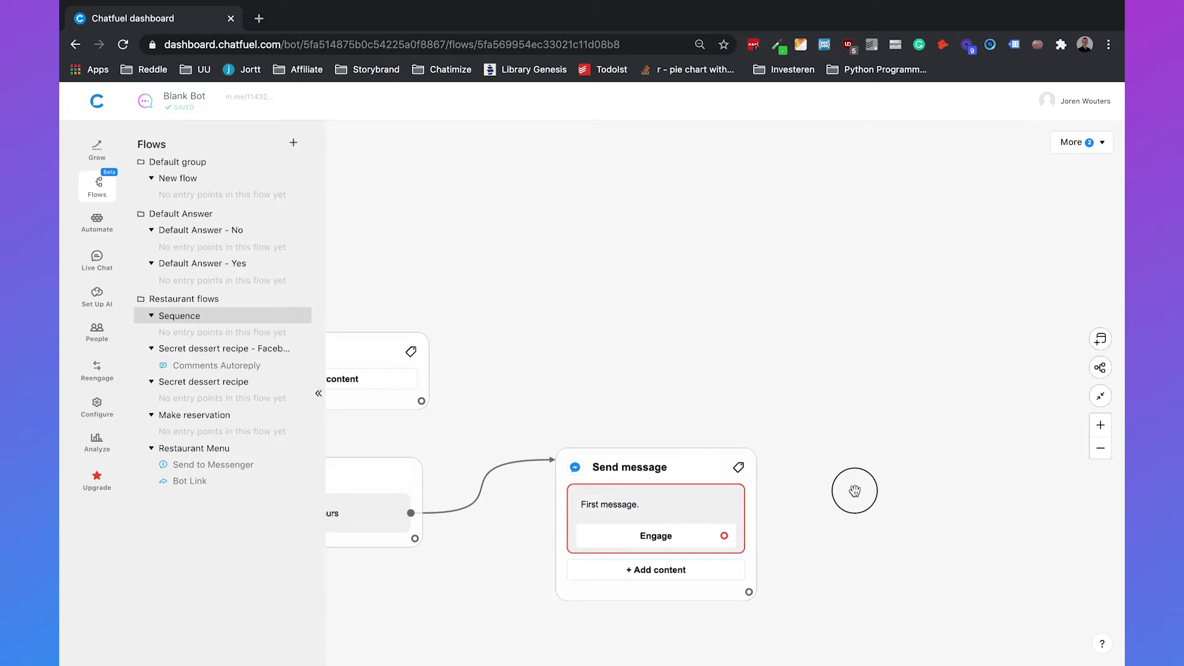
Step: Add a second Delay after the Engage button, set to 23 hours
{"action": "left_click_drag", "start_coordinate": [854, 491], "coordinate": [970, 409]}
{"action": "left_click", "coordinate": [1100, 448]}
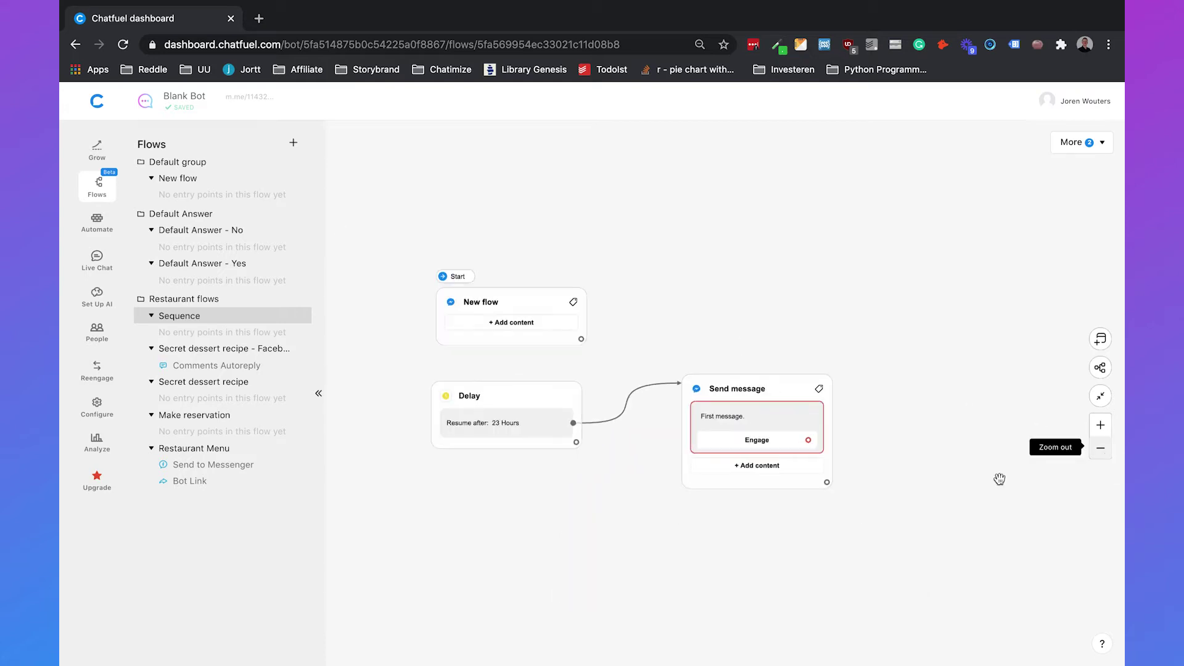
{"action": "left_click_drag", "start_coordinate": [999, 479], "coordinate": [900, 478]}
{"action": "left_click_drag", "start_coordinate": [707, 439], "coordinate": [845, 386]}
{"action": "left_click", "coordinate": [887, 537]}
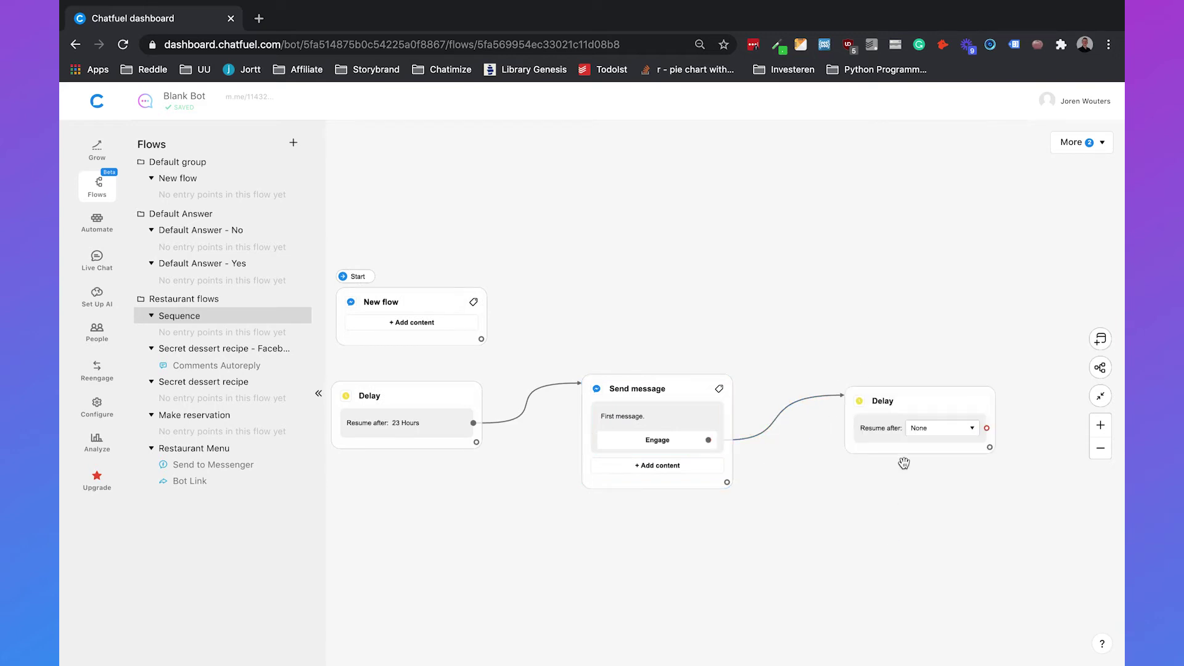
{"action": "left_click", "coordinate": [935, 433]}
{"action": "left_click", "coordinate": [970, 503]}
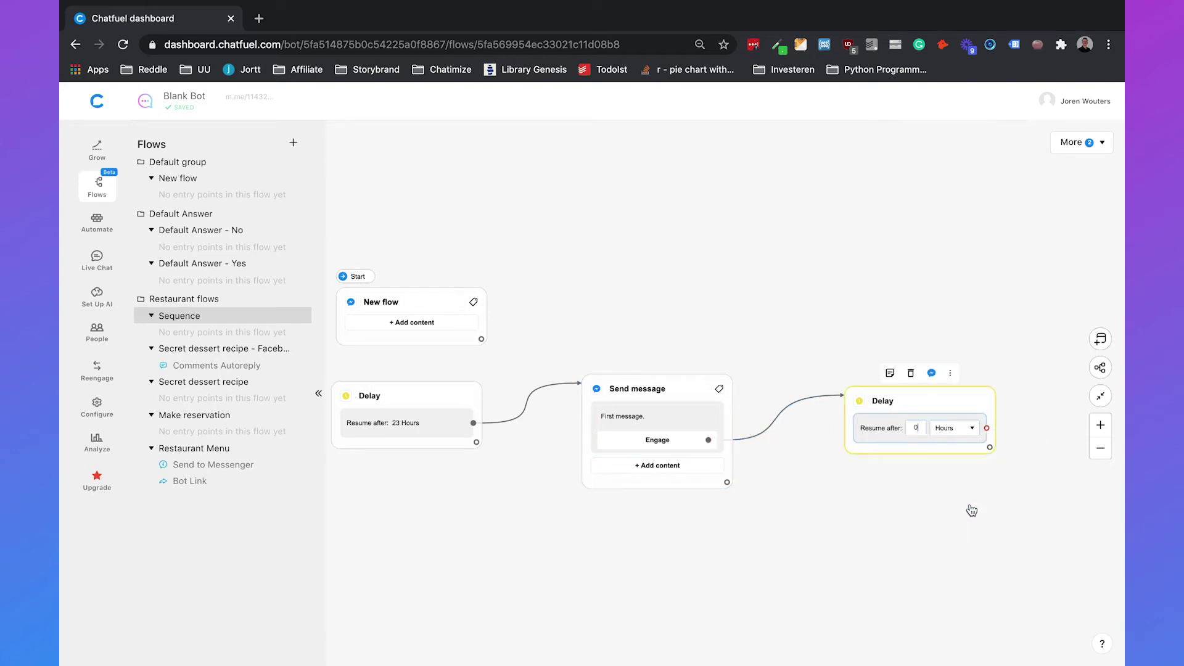
{"action": "type", "text": "23"}
{"action": "left_click", "coordinate": [851, 265]}
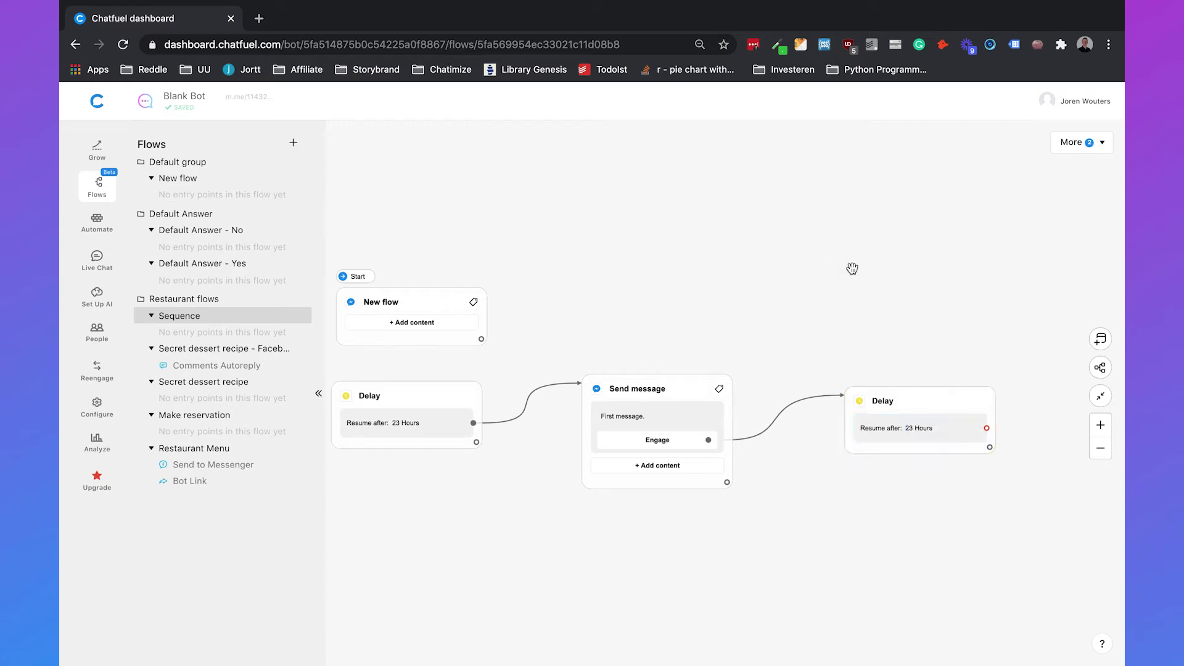
Step: Add a text message reading 'Second message' after the second Delay
{"action": "scroll", "coordinate": [842, 314], "scroll_direction": "right", "scroll_amount": 3}
{"action": "left_click_drag", "start_coordinate": [820, 429], "coordinate": [912, 386]}
{"action": "left_click", "coordinate": [943, 391]}
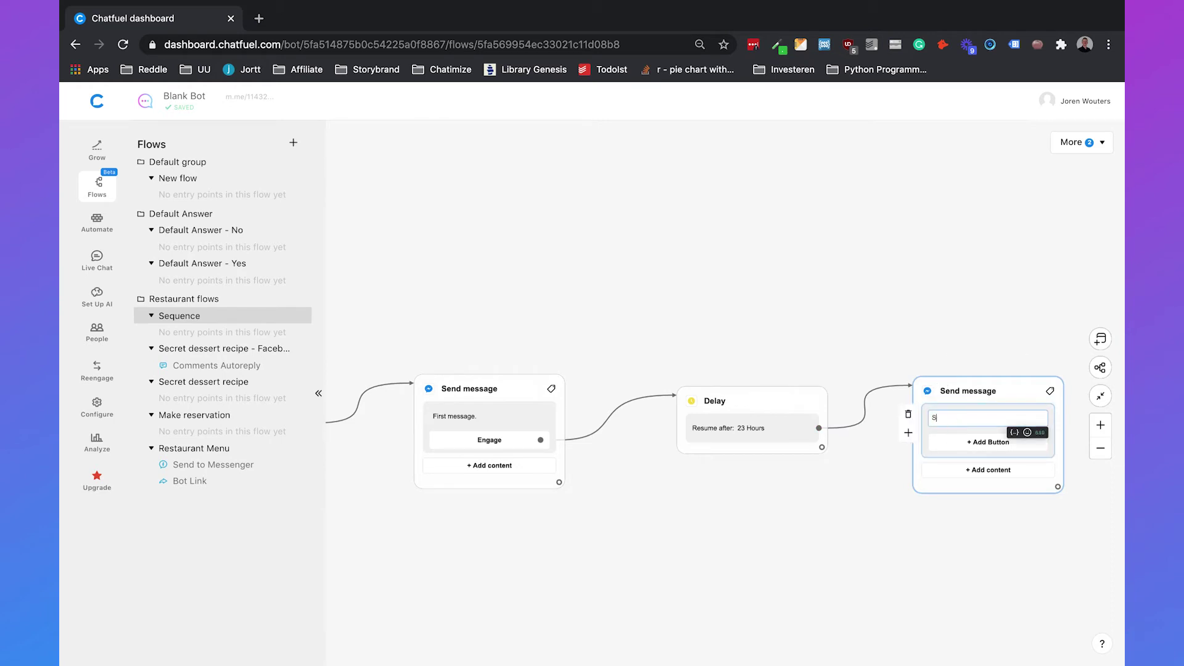
{"action": "type", "text": "Second message"}
{"action": "left_click", "coordinate": [578, 288]}
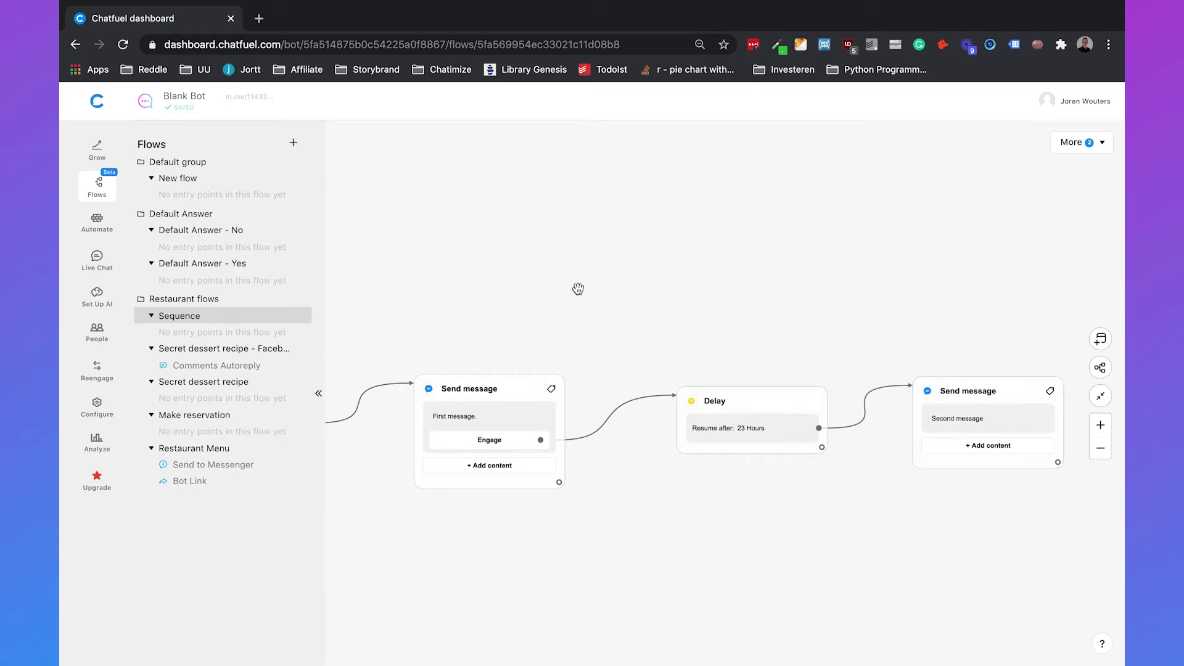
Step: Mark the first Delay as the flow's starting step
{"action": "scroll", "coordinate": [578, 288], "scroll_direction": "left", "scroll_amount": 5}
{"action": "mouse_move", "coordinate": [519, 405]}
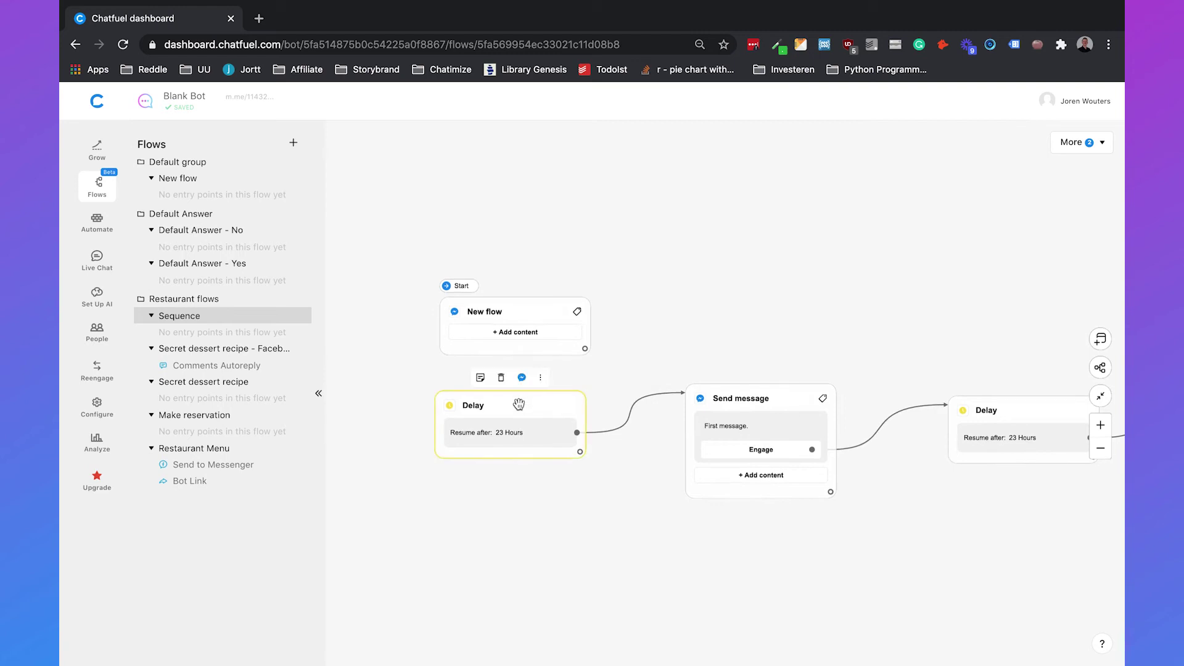
{"action": "left_click", "coordinate": [542, 379]}
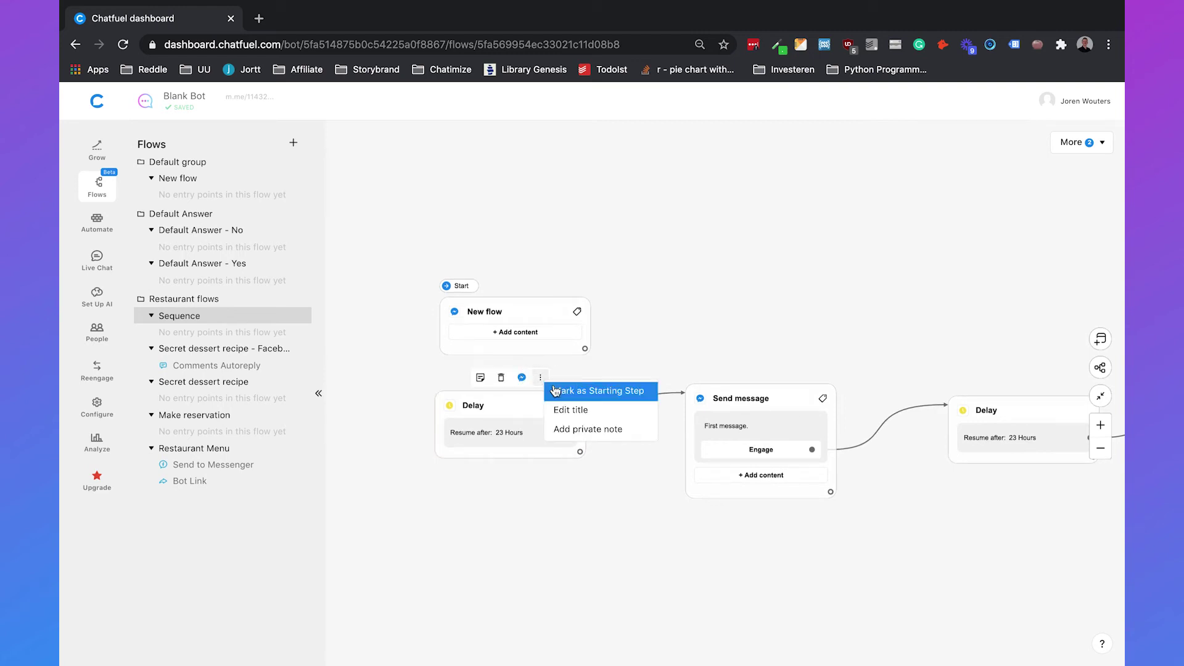
{"action": "left_click", "coordinate": [558, 390]}
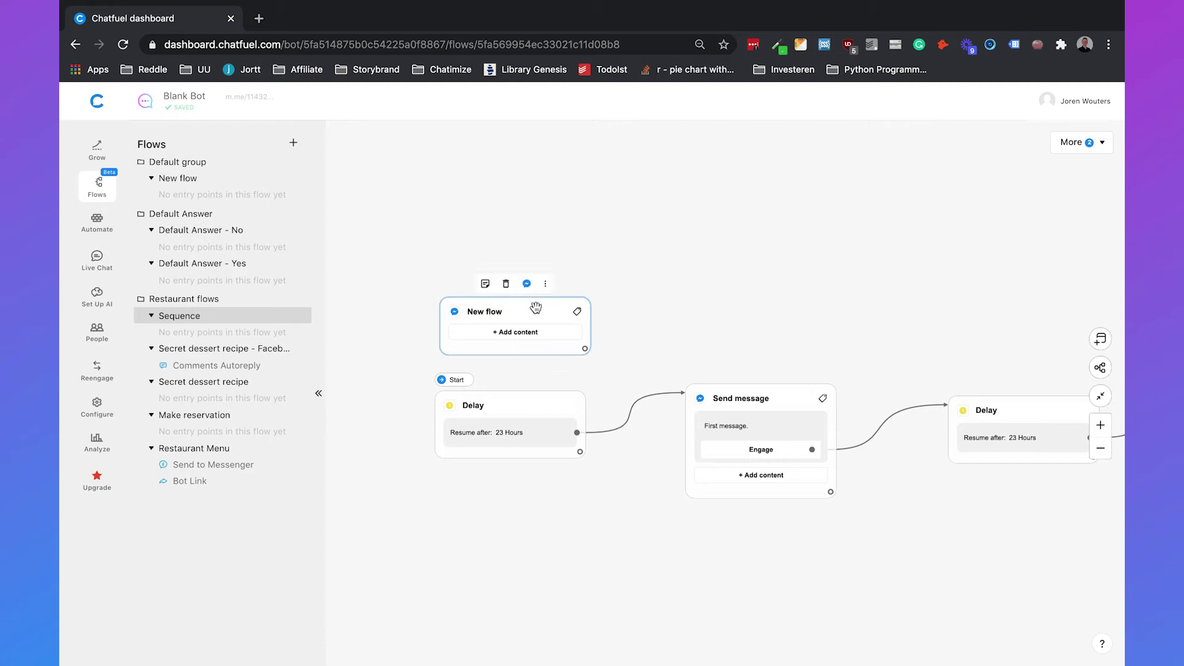
Step: Delete the empty New flow block
{"action": "left_click", "coordinate": [505, 288]}
{"action": "left_click", "coordinate": [689, 282]}
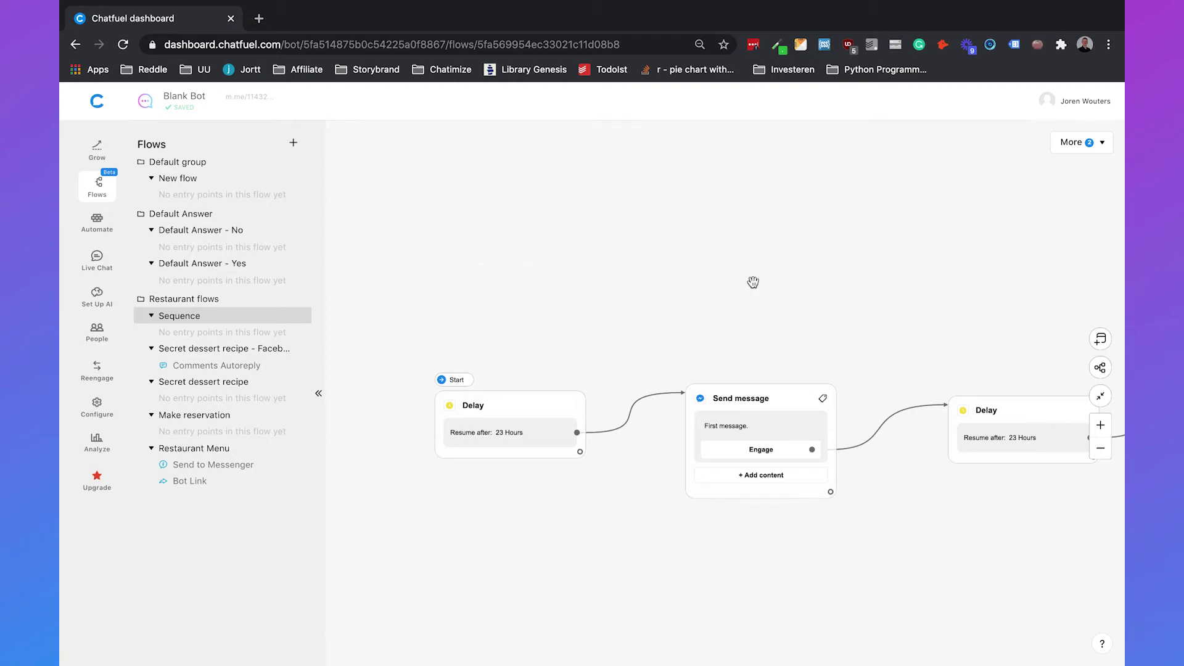
{"action": "left_click_drag", "start_coordinate": [758, 274], "coordinate": [712, 254]}
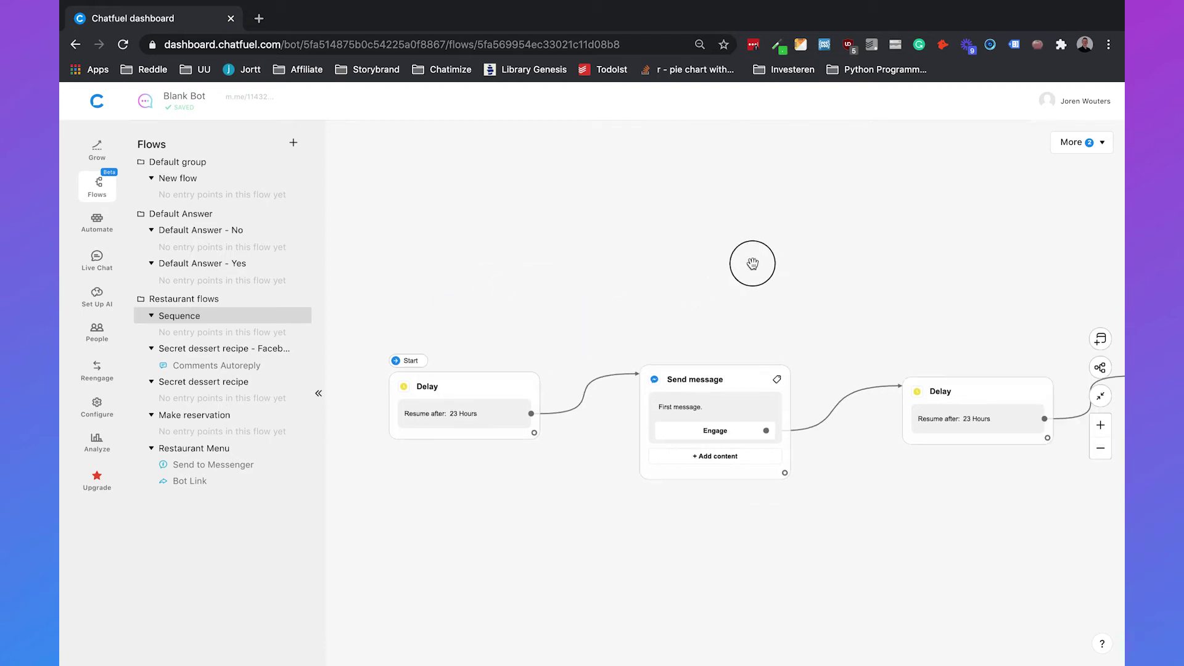
Step: Remove the existing connection into the second Delay block
{"action": "left_click", "coordinate": [1100, 448]}
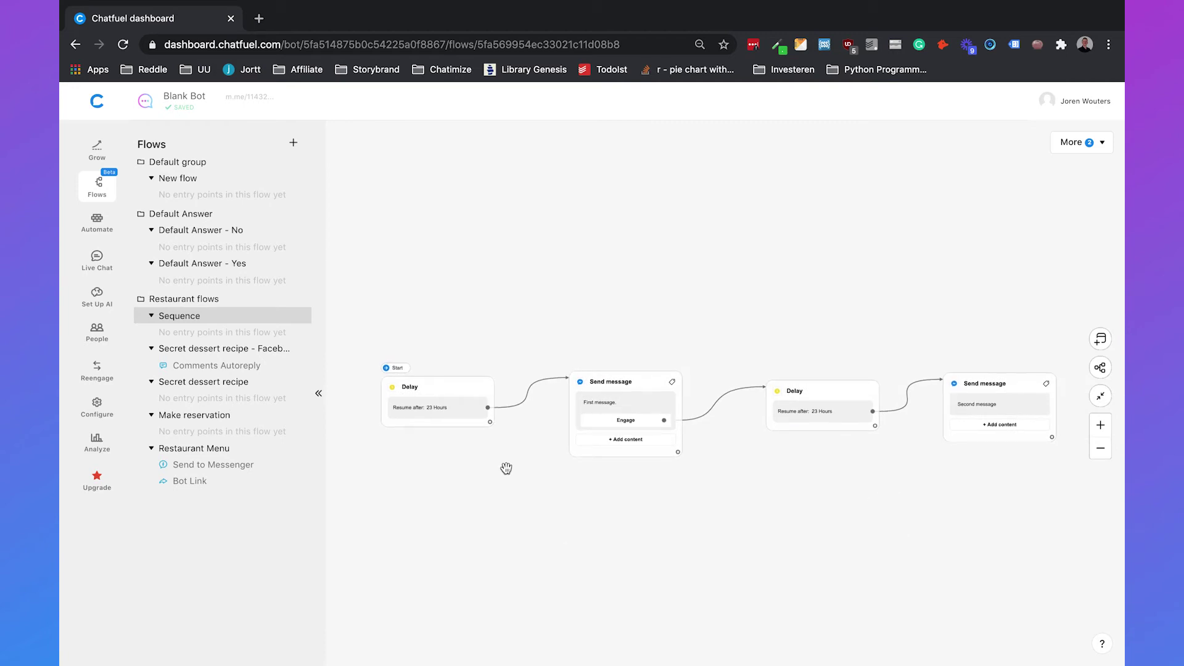
{"action": "mouse_move", "coordinate": [436, 421]}
{"action": "left_click_drag", "start_coordinate": [572, 499], "coordinate": [485, 496]}
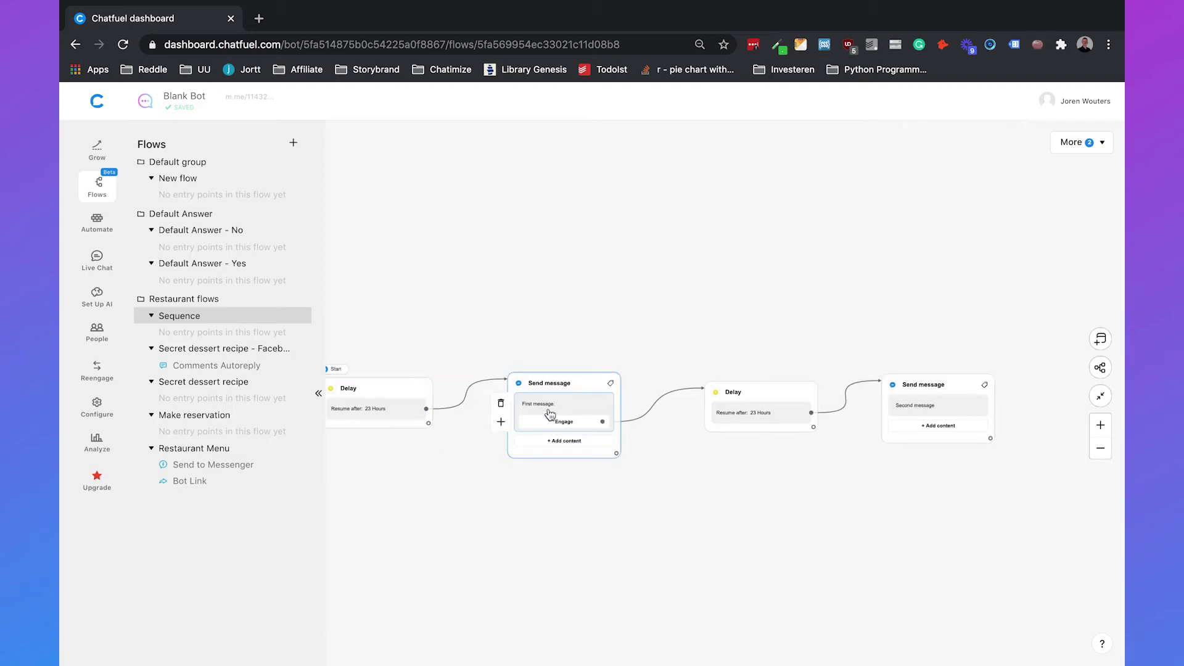
{"action": "mouse_move", "coordinate": [566, 391]}
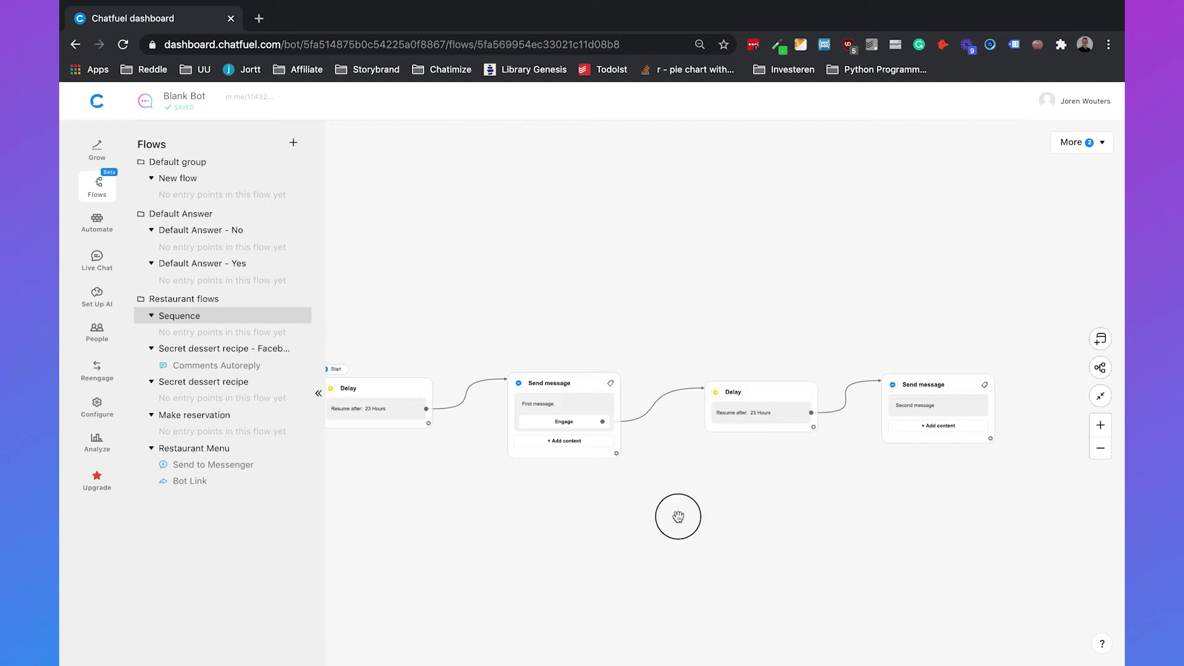
{"action": "scroll", "coordinate": [676, 512], "scroll_direction": "right", "scroll_amount": 4}
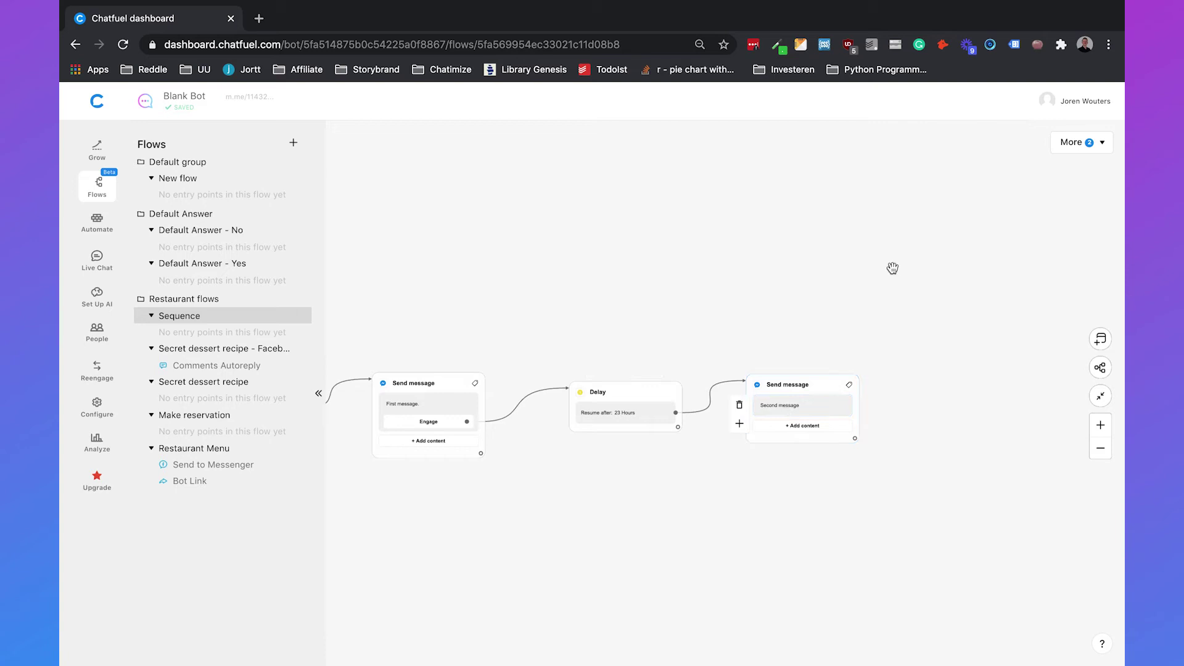
{"action": "scroll", "coordinate": [756, 293], "scroll_direction": "left", "scroll_amount": 2}
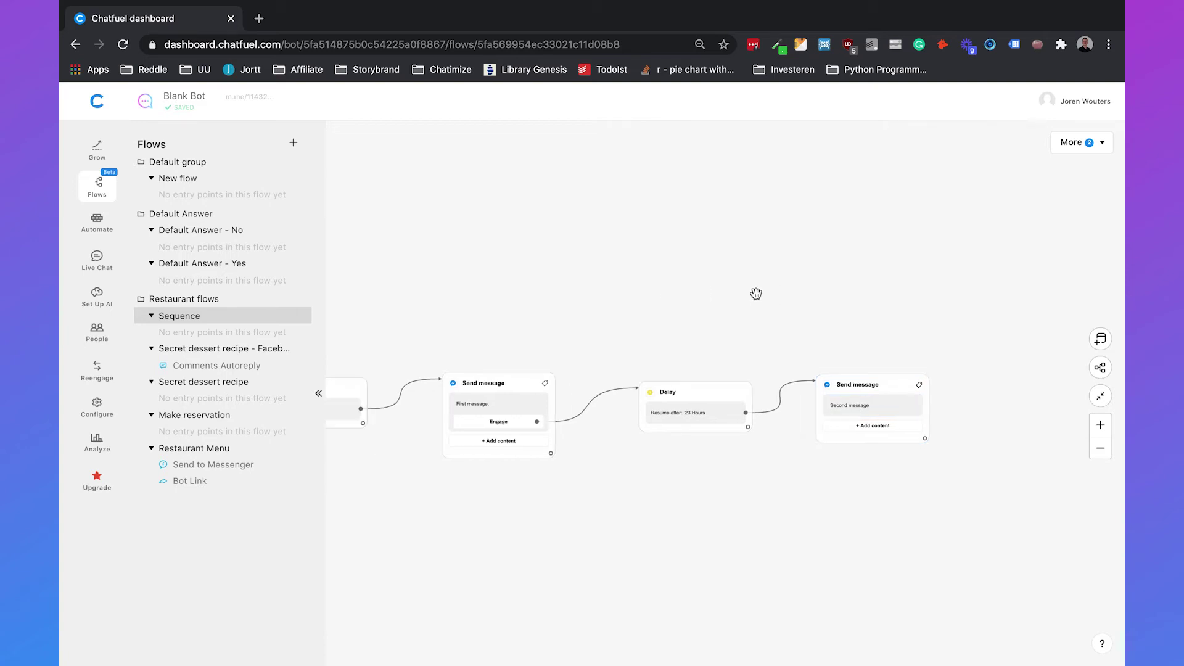
{"action": "left_click_drag", "start_coordinate": [551, 453], "coordinate": [655, 408]}
{"action": "left_click", "coordinate": [579, 394]}
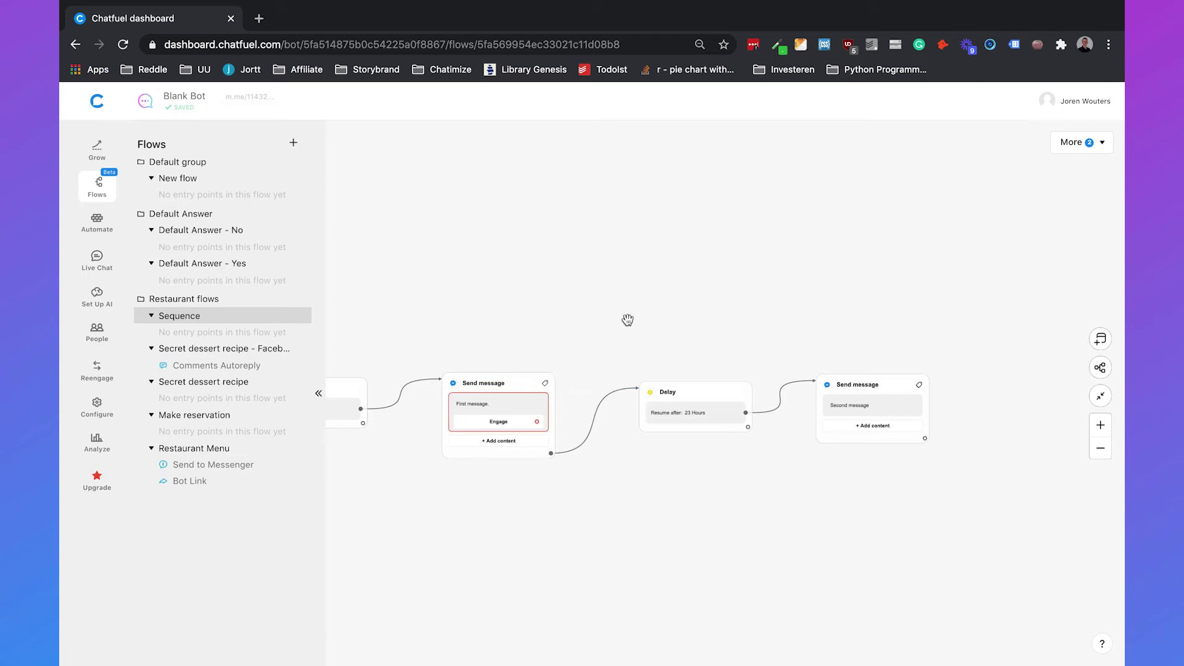
Step: Connect the first message's Engage button to the second Delay block
{"action": "left_click_drag", "start_coordinate": [603, 529], "coordinate": [759, 529]}
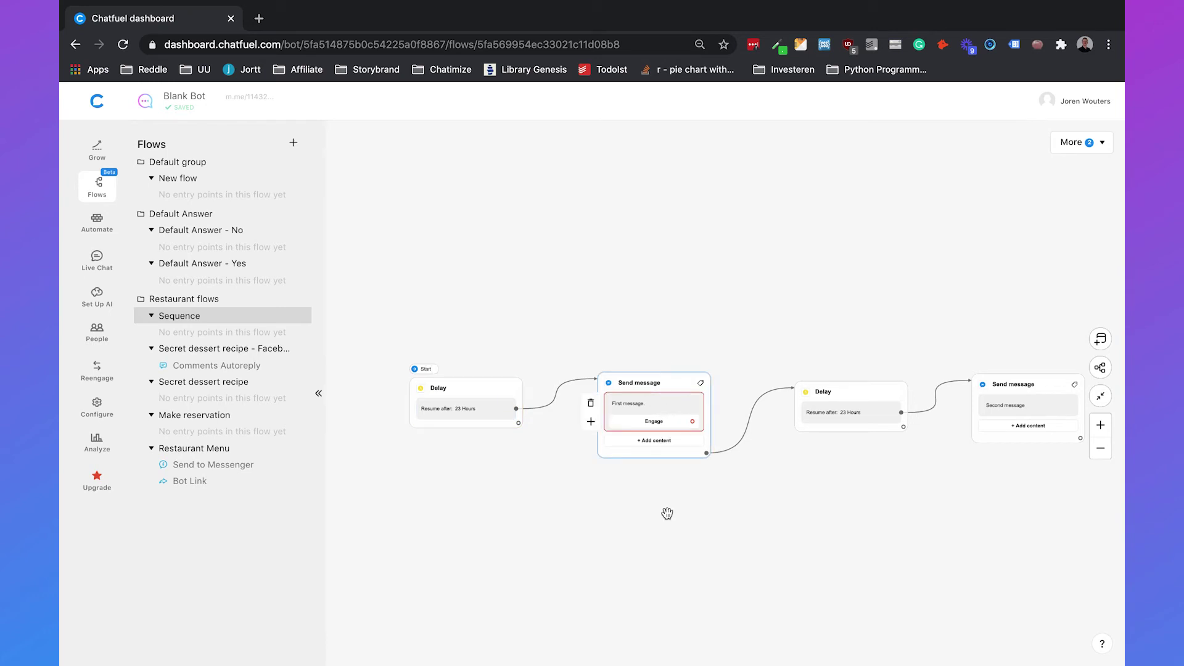
{"action": "left_click_drag", "start_coordinate": [705, 513], "coordinate": [609, 513]}
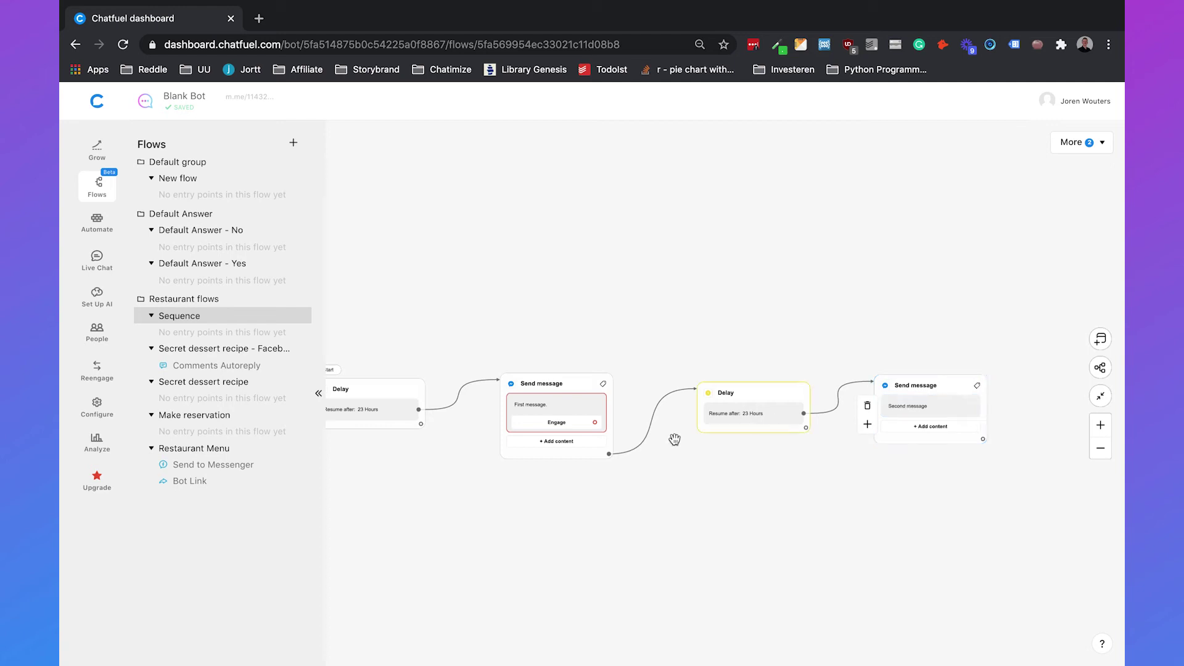
{"action": "left_click", "coordinate": [641, 422]}
{"action": "left_click_drag", "start_coordinate": [594, 422], "coordinate": [721, 407]}
{"action": "left_click", "coordinate": [755, 326]}
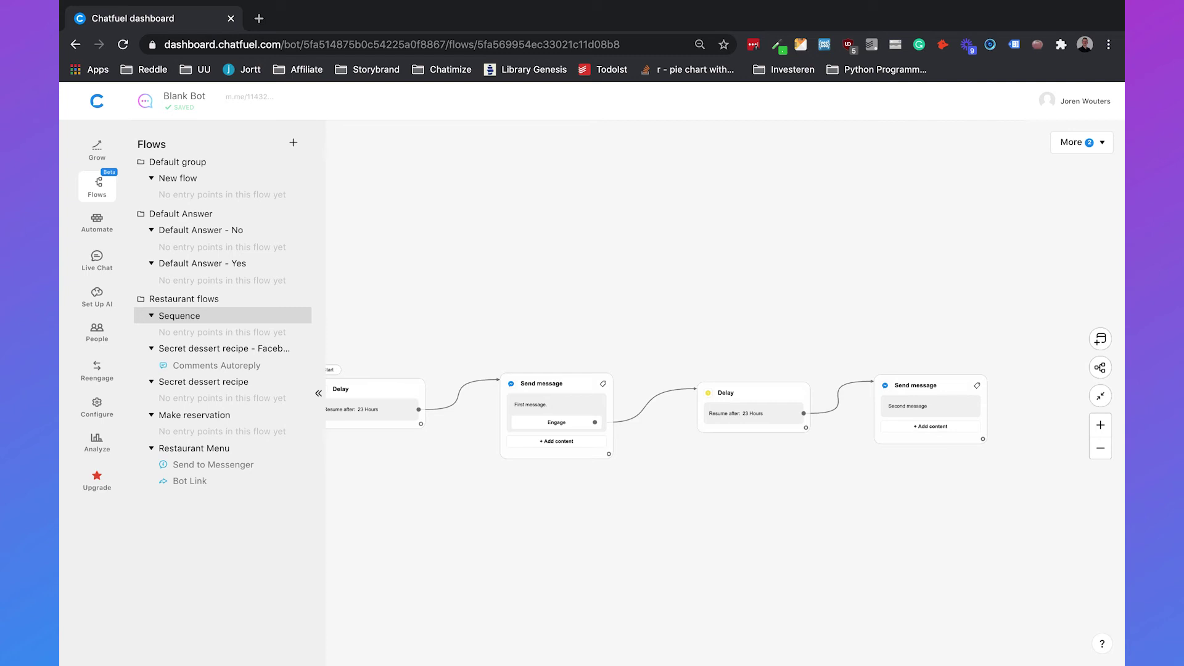
{"action": "left_click", "coordinate": [1100, 448]}
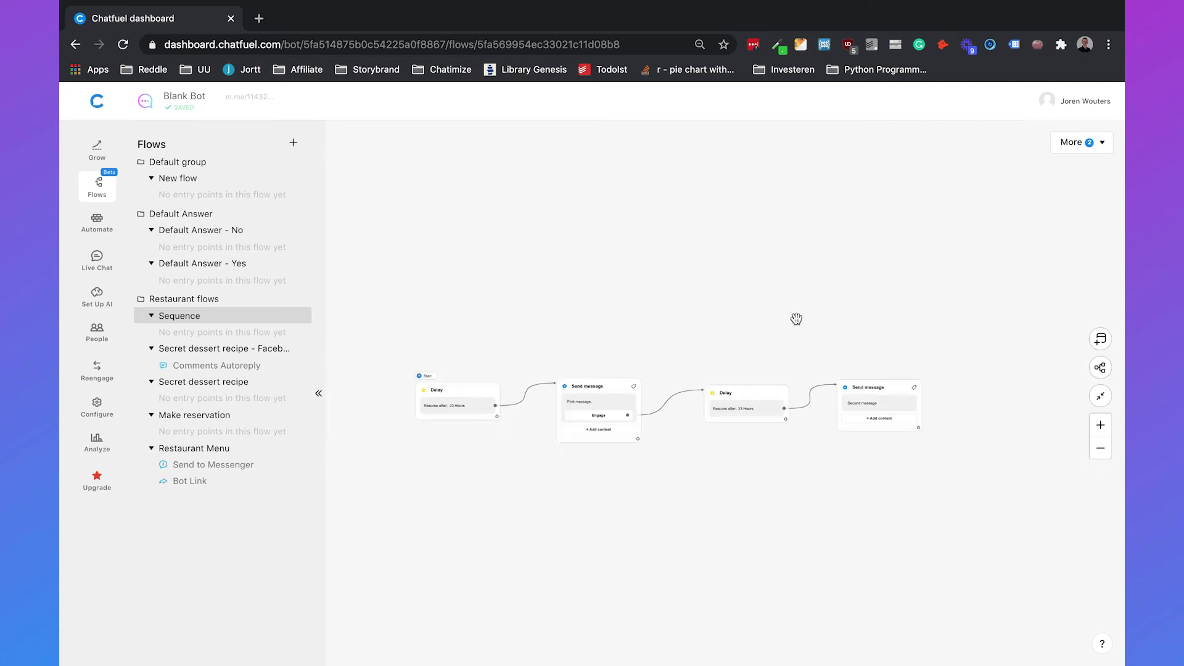
Step: Change the first Delay to resume after 20 Seconds
{"action": "left_click_drag", "start_coordinate": [617, 279], "coordinate": [653, 272]}
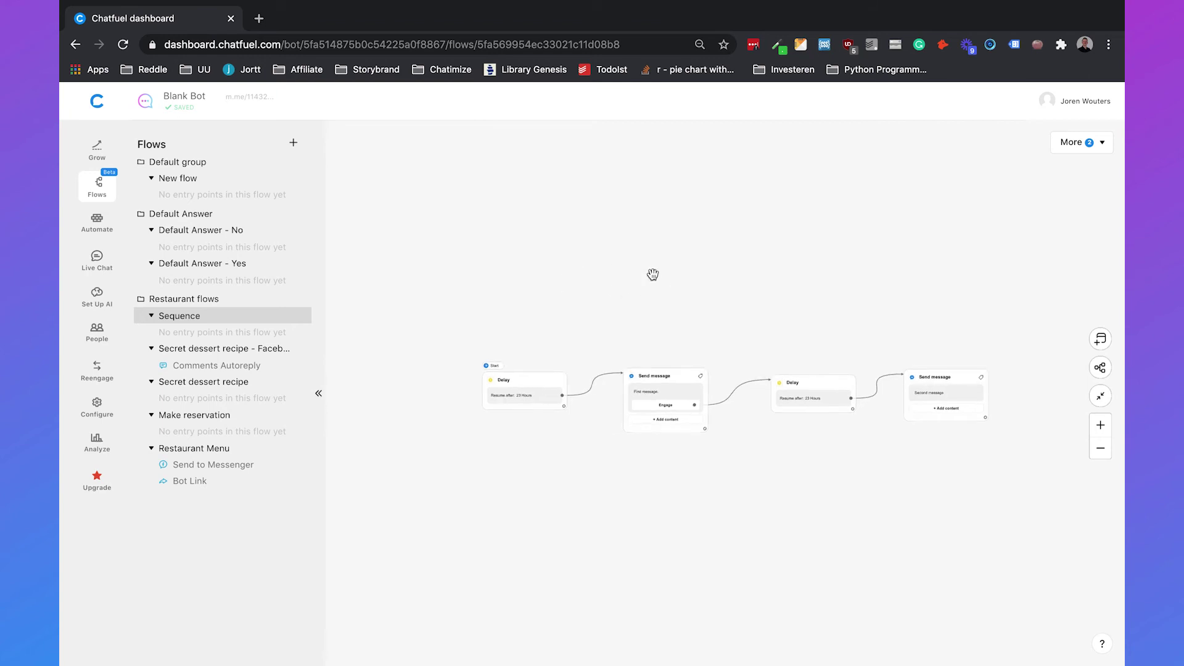
{"action": "left_click", "coordinate": [530, 399]}
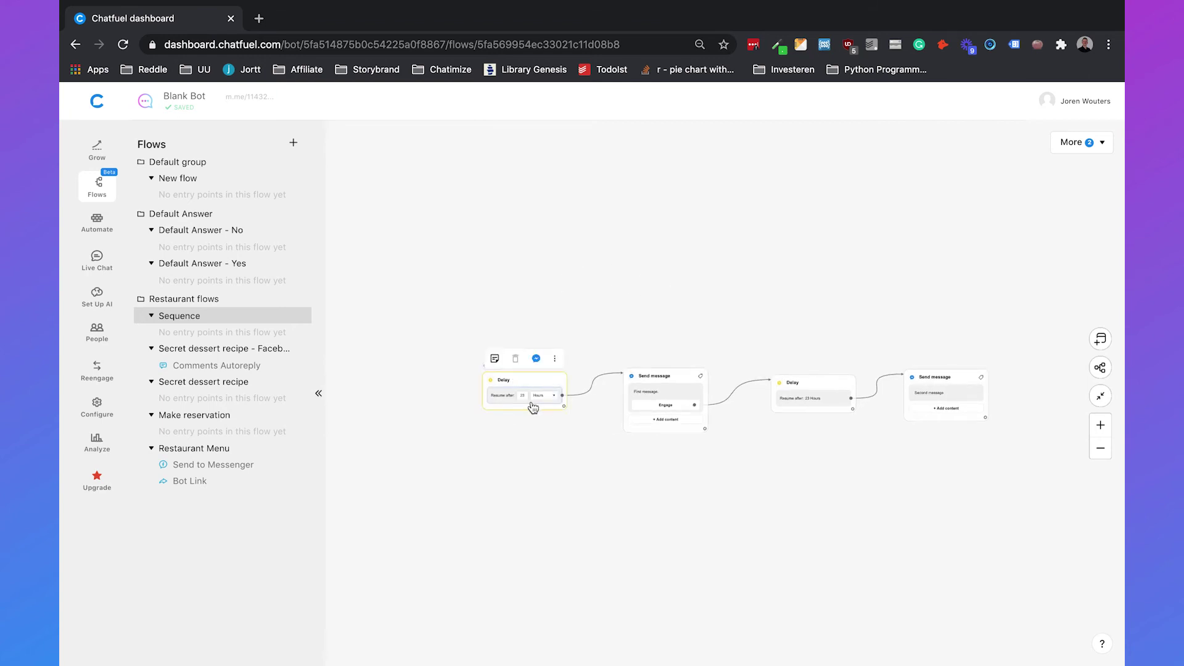
{"action": "left_click", "coordinate": [525, 395]}
{"action": "left_click", "coordinate": [1100, 425]}
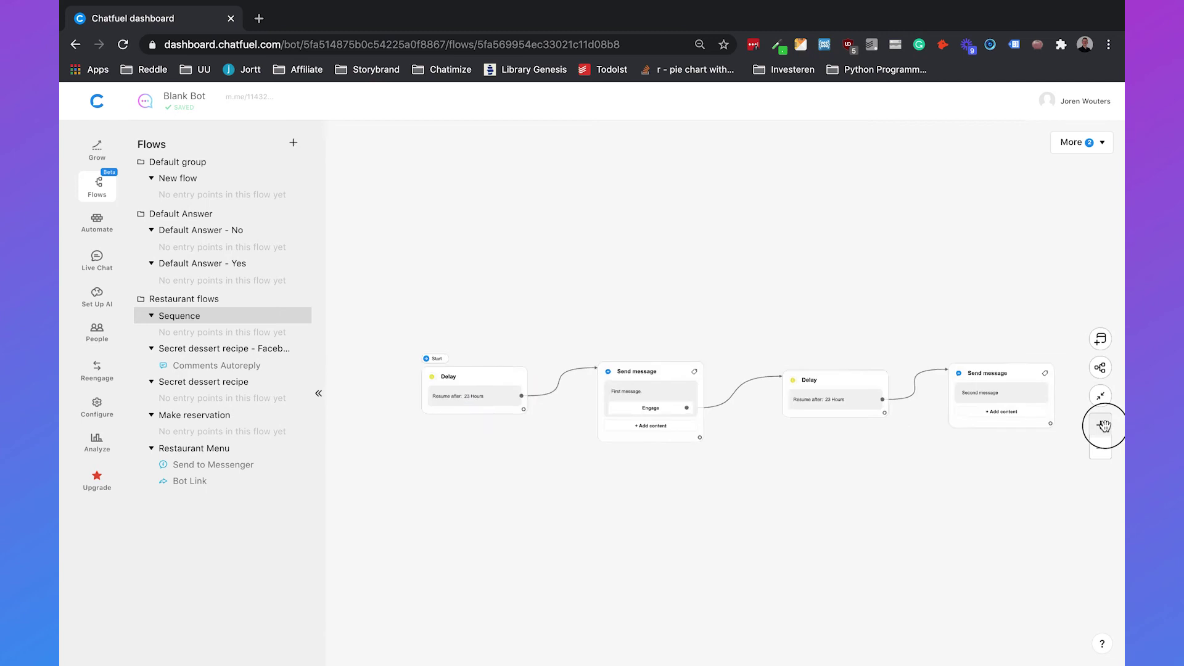
{"action": "left_click_drag", "start_coordinate": [545, 553], "coordinate": [779, 550]}
{"action": "left_click", "coordinate": [573, 397]}
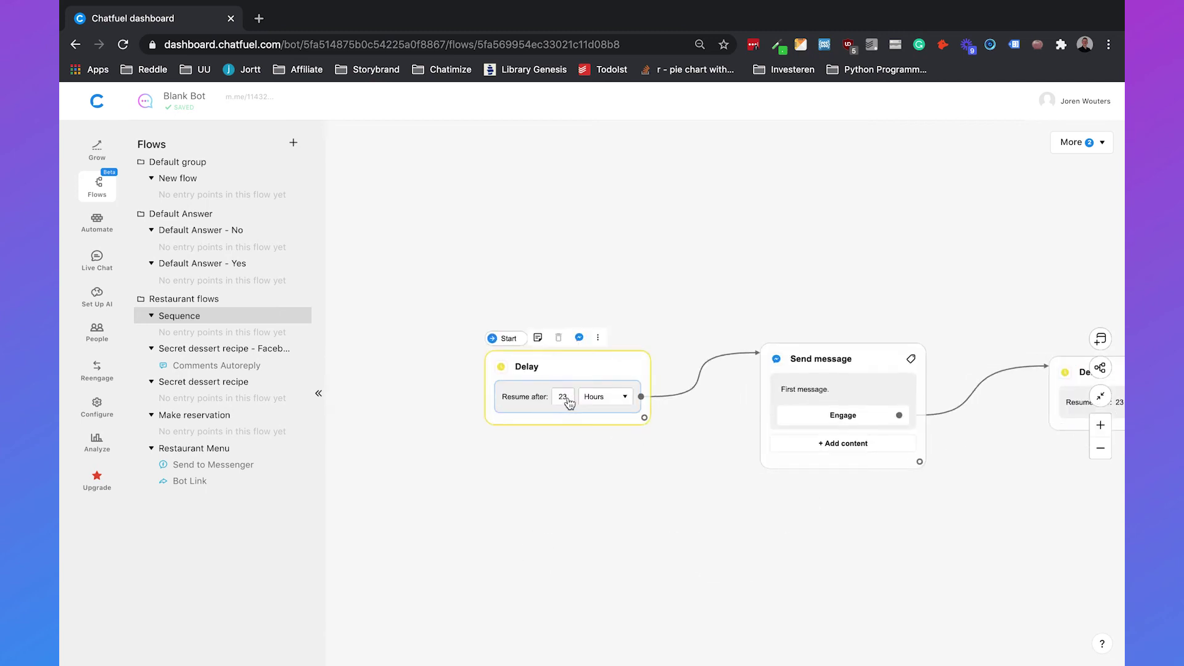
{"action": "left_click", "coordinate": [570, 397]}
{"action": "key", "text": "BackSpace"}
{"action": "key", "text": "BackSpace"}
{"action": "type", "text": "1"}
{"action": "left_click", "coordinate": [600, 396]}
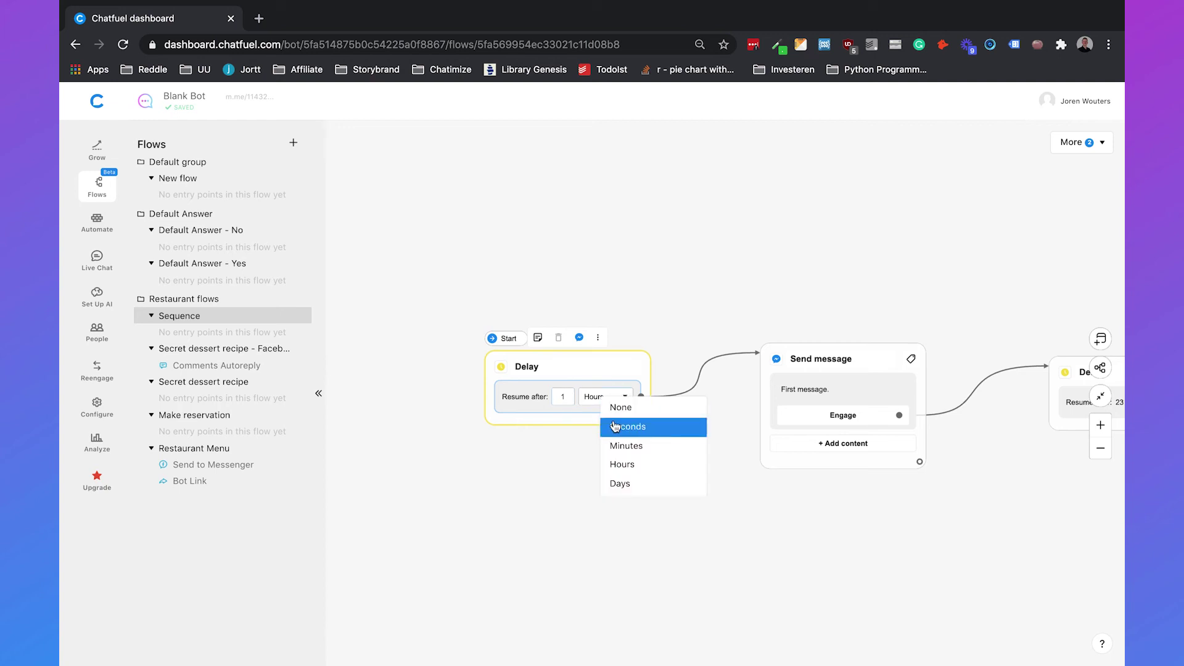
{"action": "left_click", "coordinate": [614, 422]}
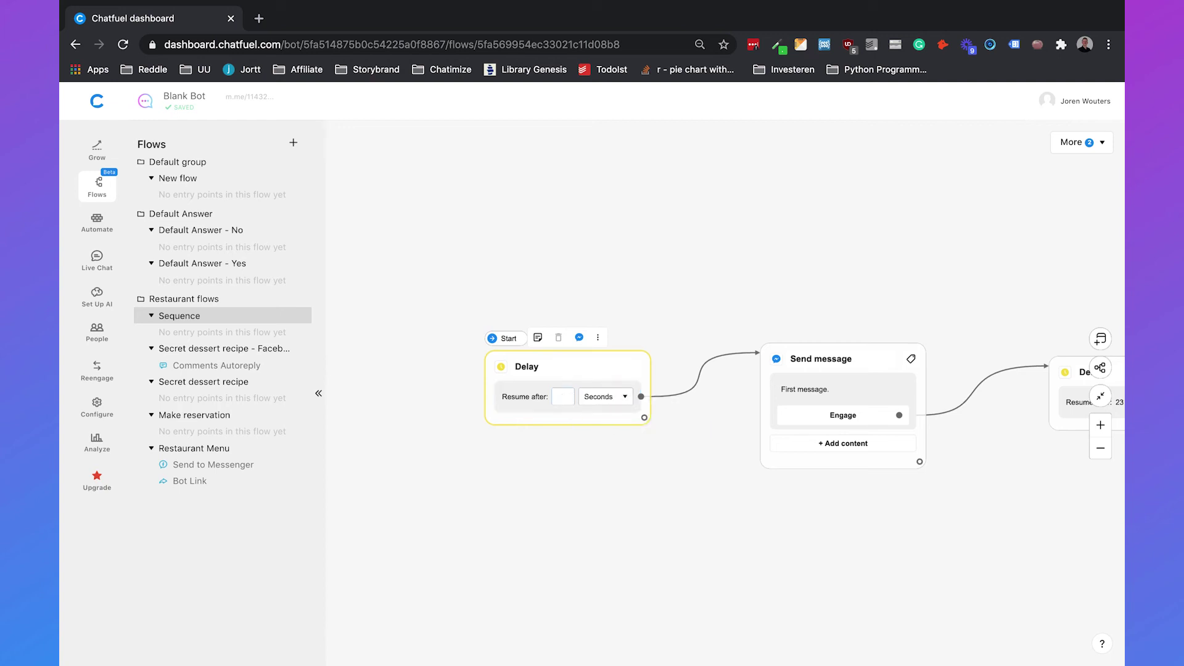
{"action": "key", "text": "BackSpace"}
{"action": "type", "text": "20"}
Step: Change the second Delay to resume after 20 Seconds
{"action": "left_click_drag", "start_coordinate": [712, 556], "coordinate": [544, 552]}
{"action": "left_click_drag", "start_coordinate": [899, 547], "coordinate": [690, 547]}
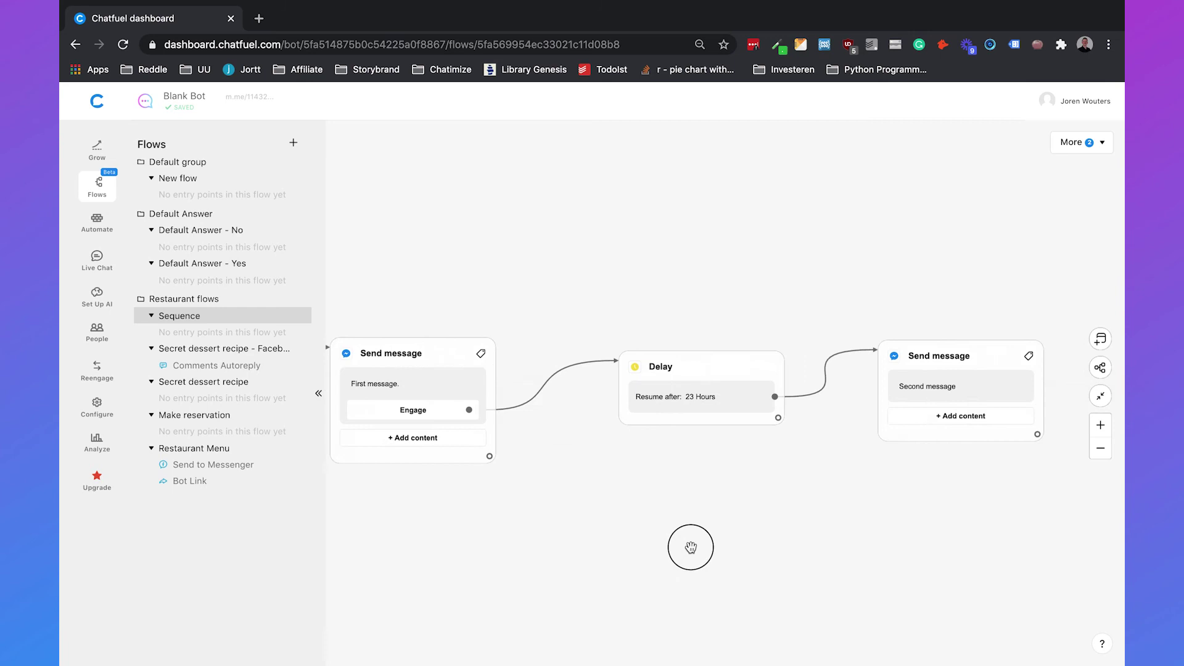
{"action": "left_click", "coordinate": [703, 400]}
{"action": "left_click", "coordinate": [701, 398]}
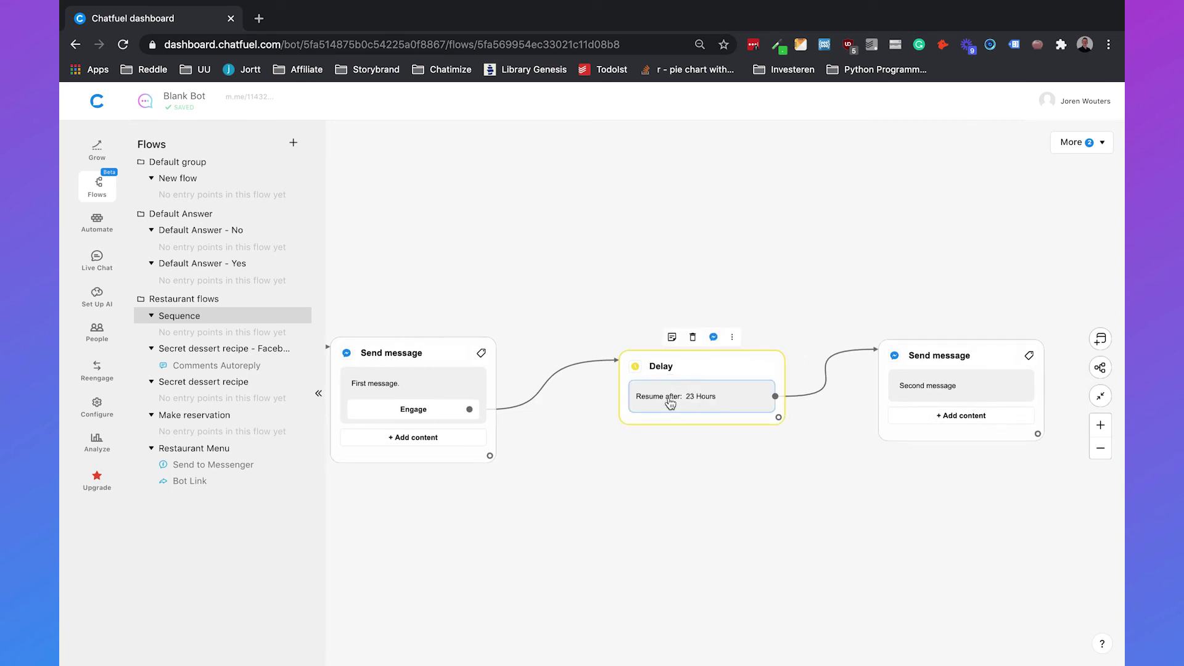
{"action": "double_click", "coordinate": [701, 398]}
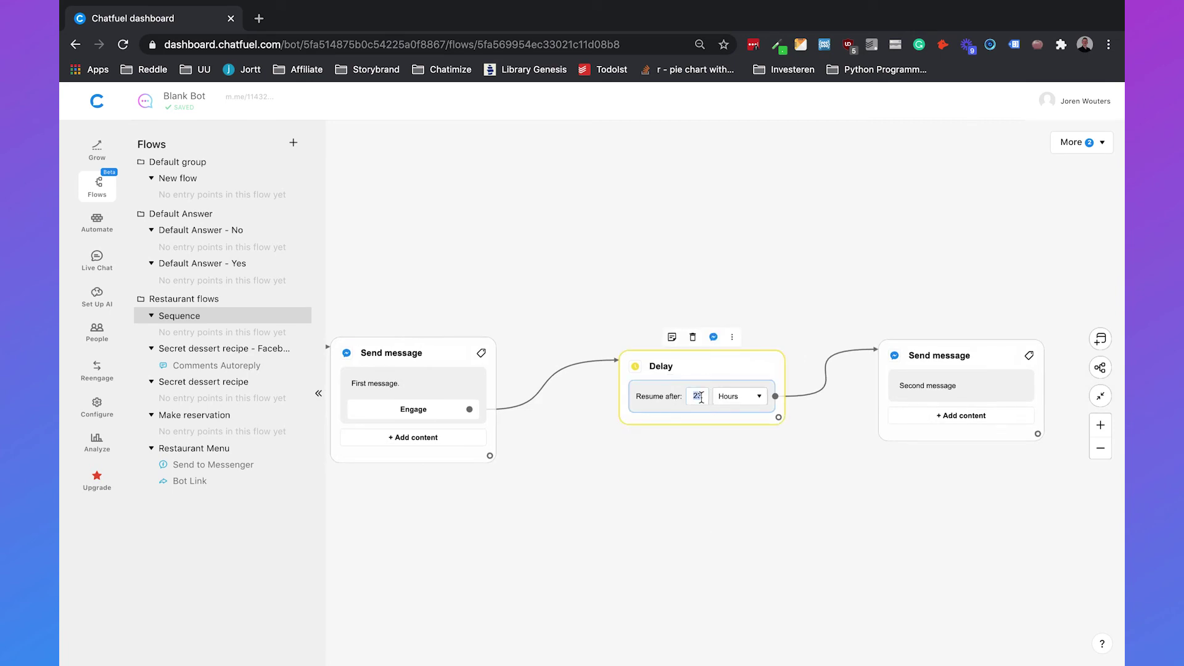
{"action": "left_click", "coordinate": [748, 397]}
{"action": "left_click", "coordinate": [747, 397]}
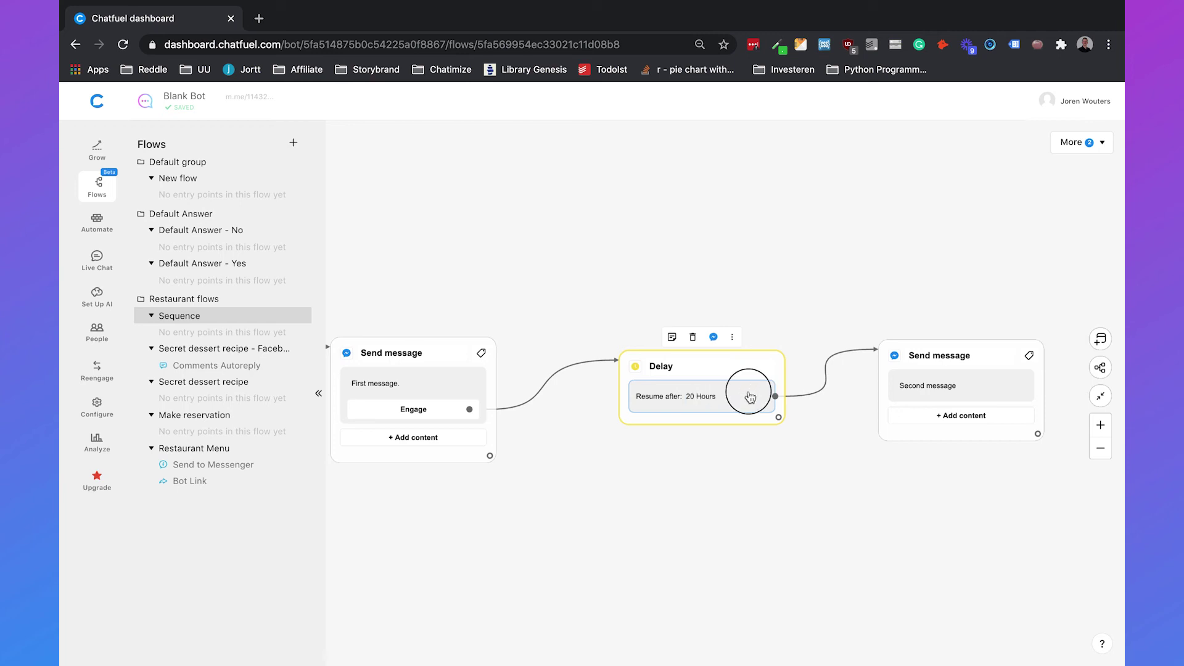
{"action": "left_click", "coordinate": [748, 398]}
{"action": "left_click", "coordinate": [768, 424]}
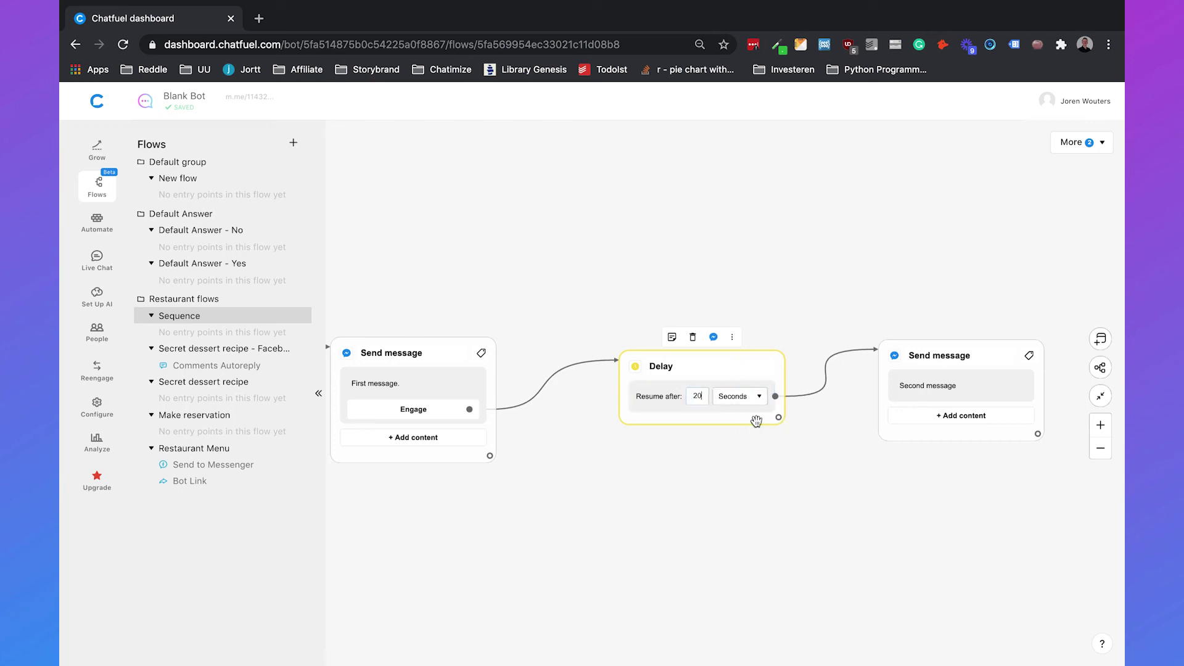
{"action": "left_click", "coordinate": [654, 486]}
{"action": "left_click", "coordinate": [1100, 448]}
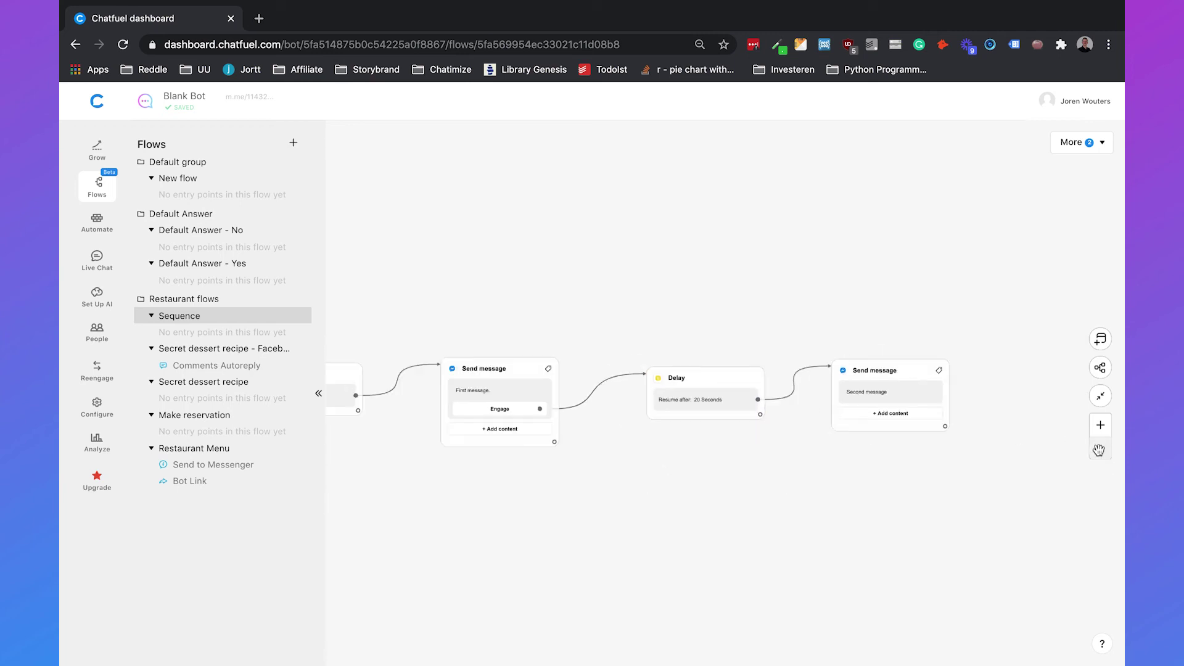
Step: Test the Sequence flow in Chatfuel's built-in chat, pressing Engage, then close the chat
{"action": "left_click_drag", "start_coordinate": [819, 266], "coordinate": [1006, 265]}
{"action": "mouse_move", "coordinate": [515, 377]}
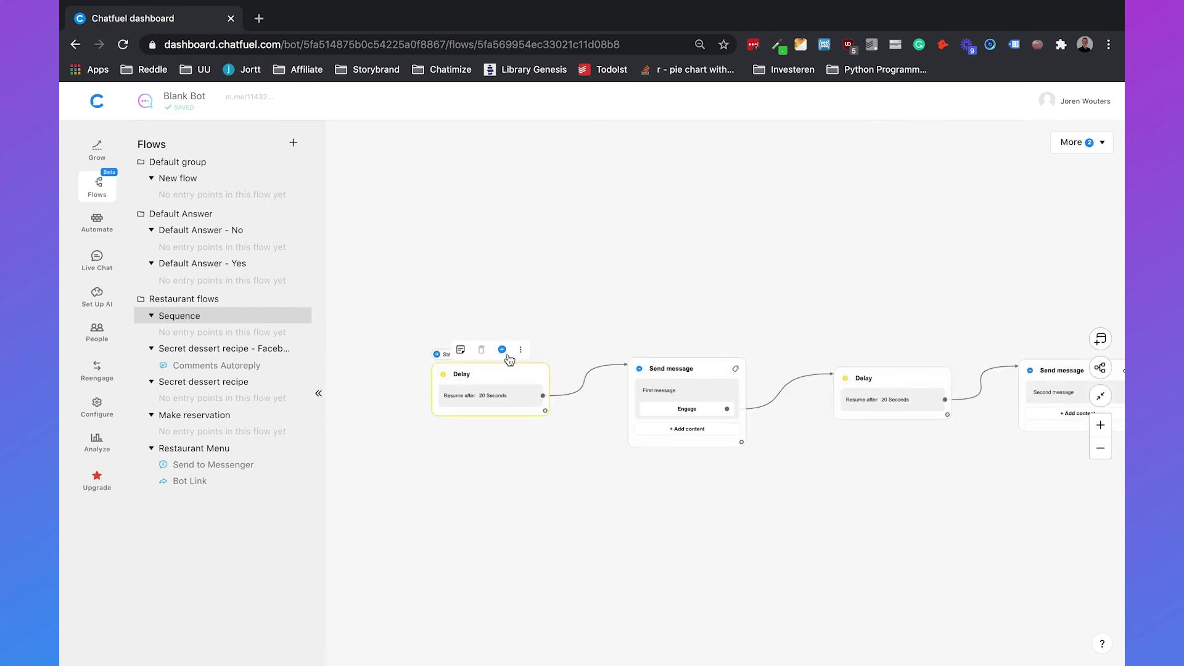
{"action": "left_click", "coordinate": [503, 351]}
{"action": "left_click", "coordinate": [524, 364]}
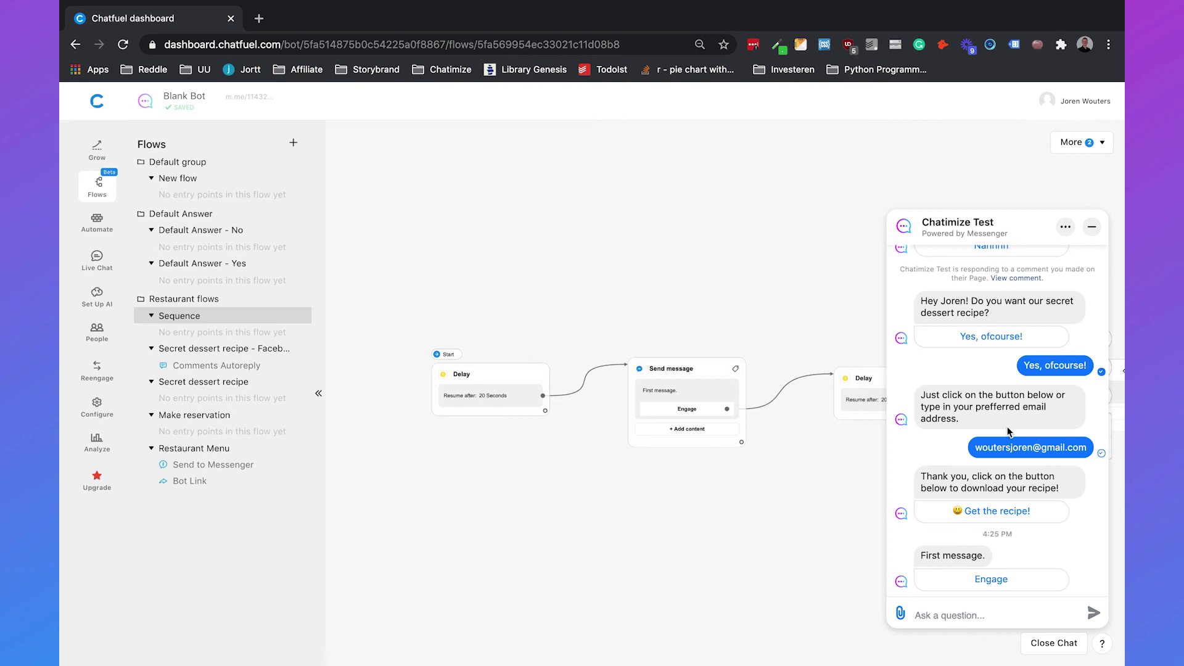
{"action": "left_click", "coordinate": [981, 580]}
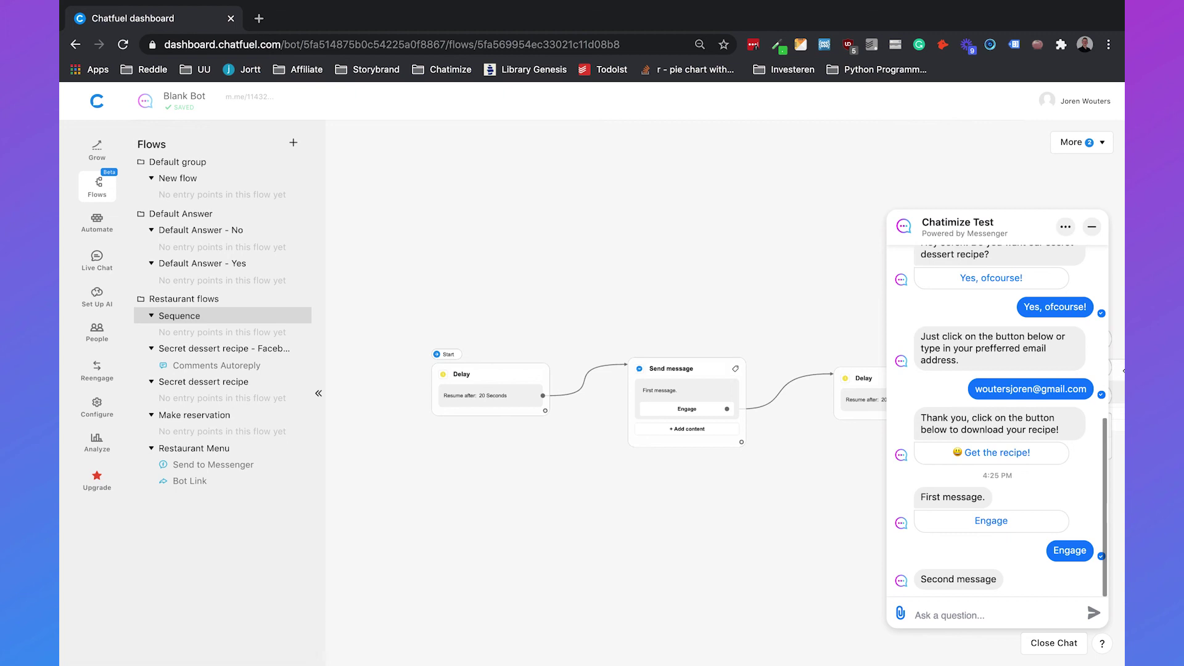
{"action": "left_click", "coordinate": [1091, 226]}
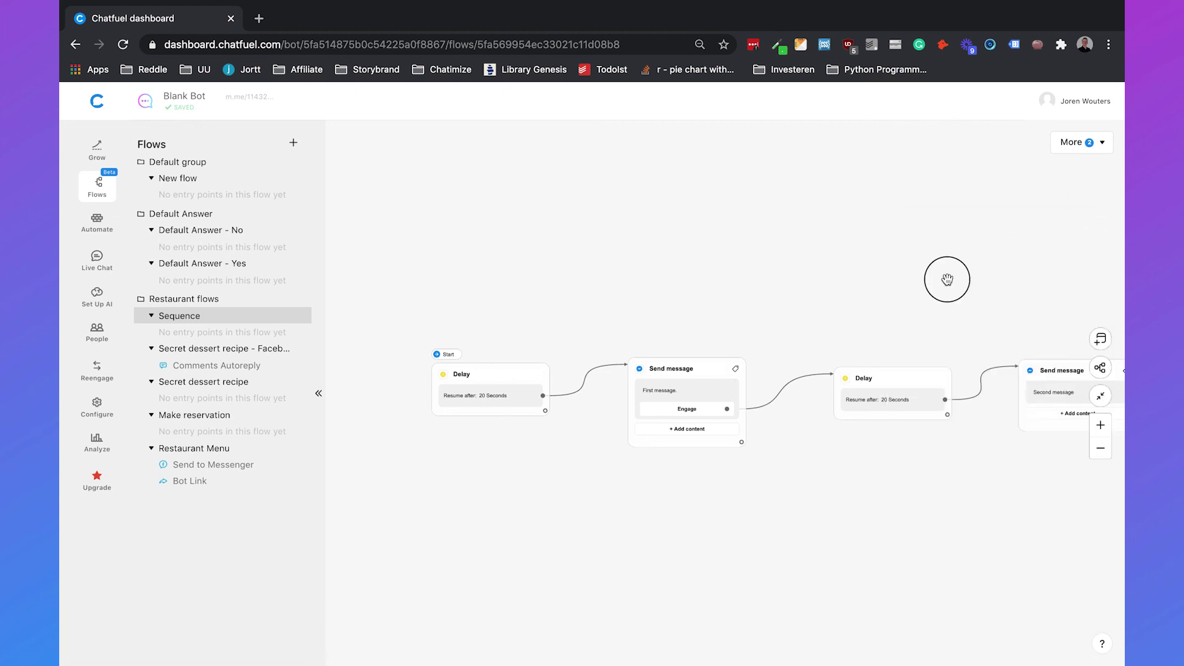
{"action": "left_click_drag", "start_coordinate": [947, 279], "coordinate": [865, 248]}
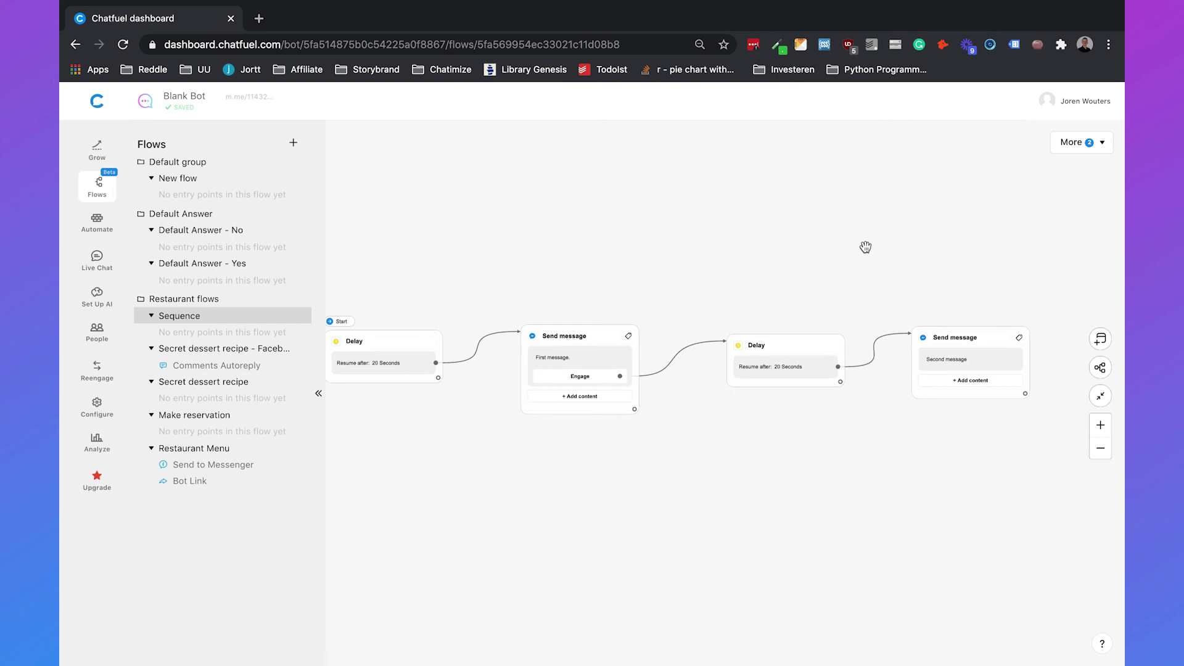